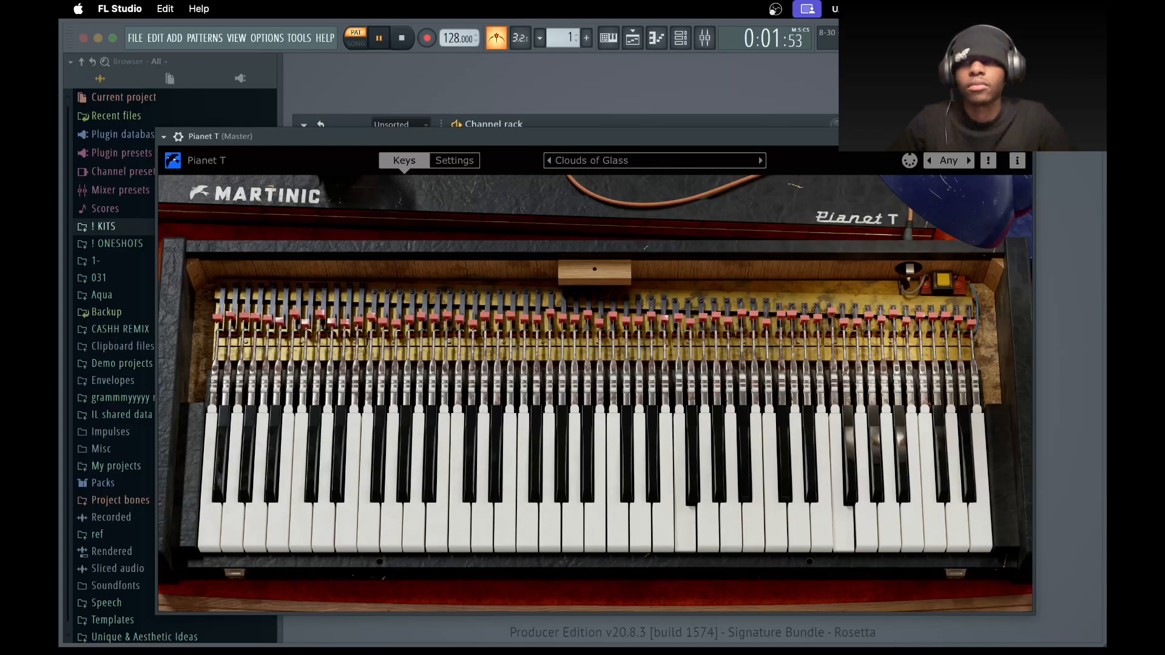
Close the Pianet T plugin window and clone the JUNO-60 channel in the channel rack
{"action": "left_click", "coordinate": [1026, 137]}
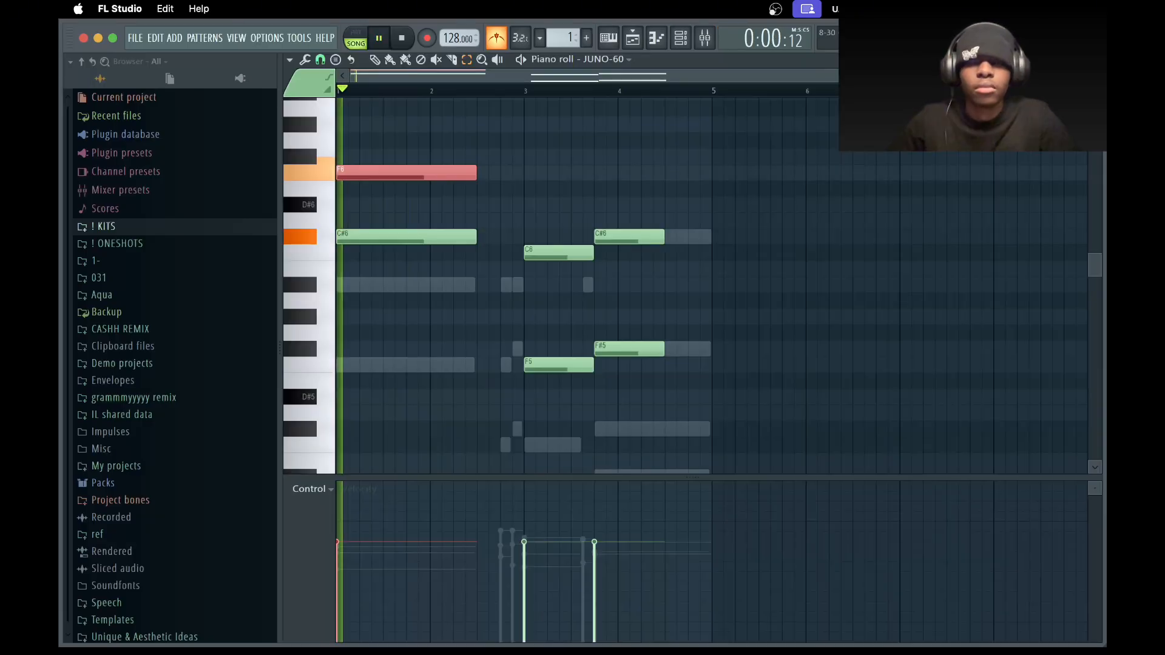
{"action": "scroll", "coordinate": [477, 285], "scroll_direction": "up", "scroll_amount": 3}
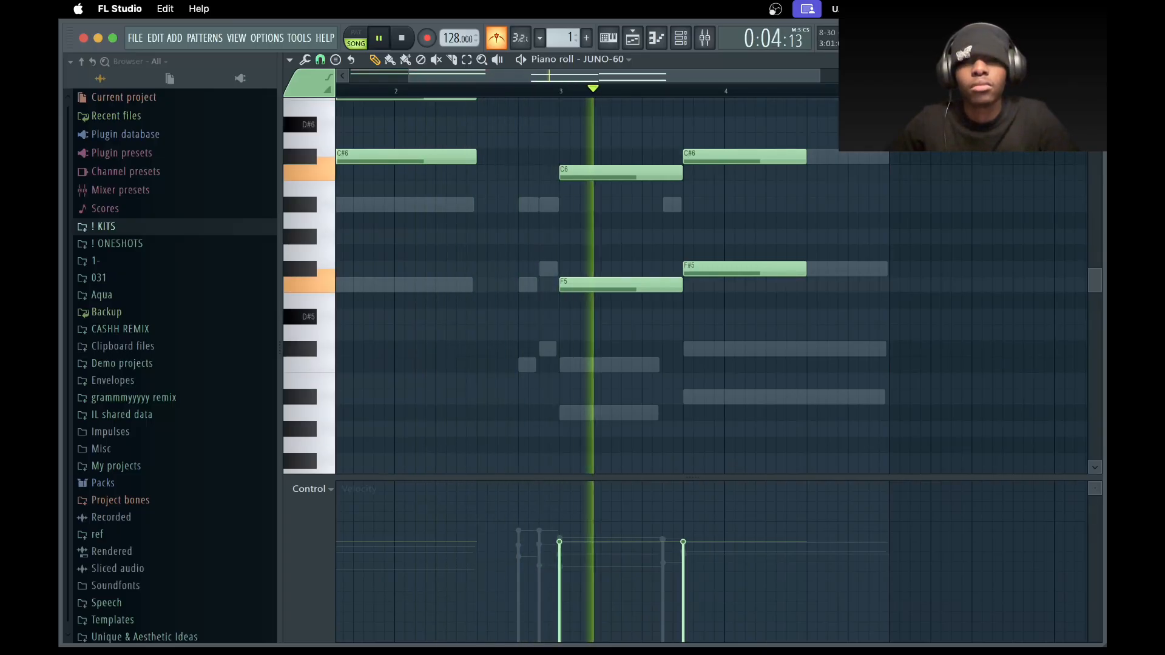
{"action": "scroll", "coordinate": [580, 285], "scroll_direction": "down", "scroll_amount": 3}
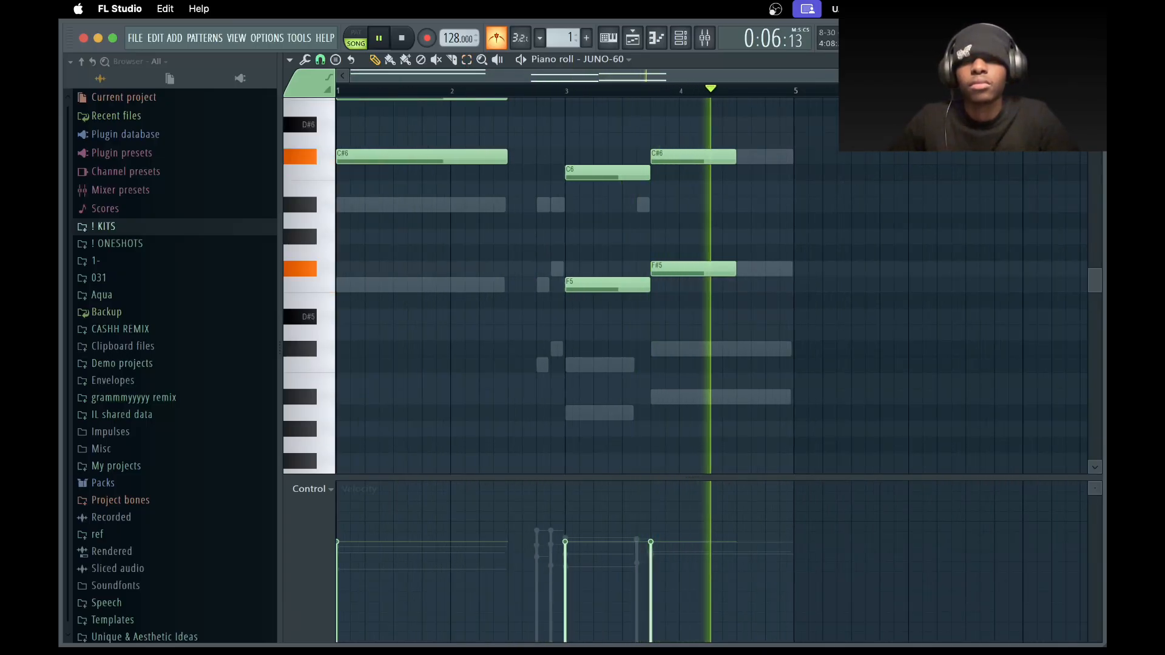
{"action": "mouse_move", "coordinate": [734, 156]}
{"action": "left_mouse_down"}
{"action": "mouse_move", "coordinate": [791, 157]}
{"action": "mouse_move", "coordinate": [734, 157]}
{"action": "left_mouse_up"}
{"action": "key", "text": "F7"}
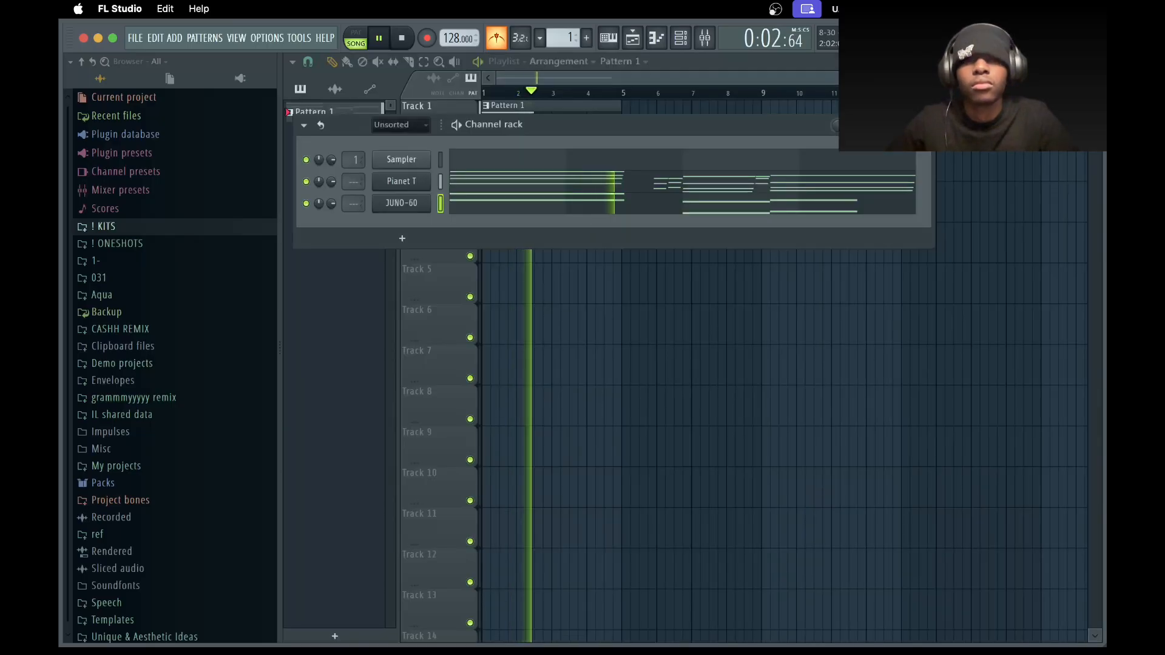
{"action": "right_click", "coordinate": [428, 202]}
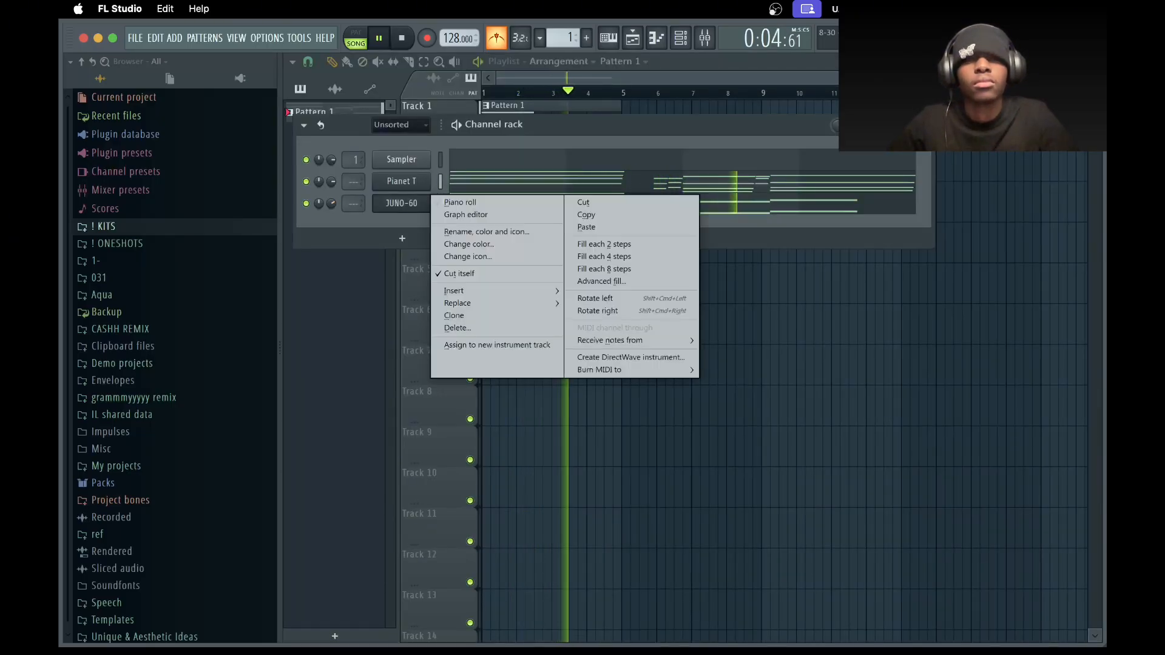
{"action": "left_click", "coordinate": [454, 315]}
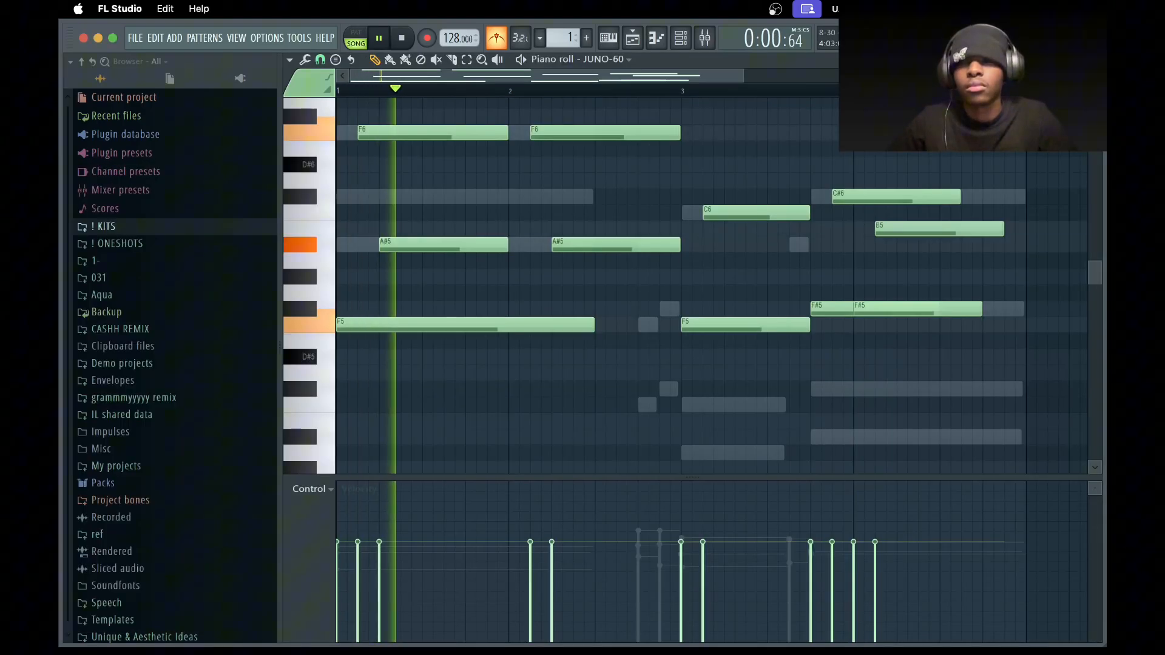
Raise the B5 note in bar 4 of the JUNO-60 pattern to C#6 and close the piano roll
{"action": "left_click_drag", "start_coordinate": [929, 228], "coordinate": [928, 198]}
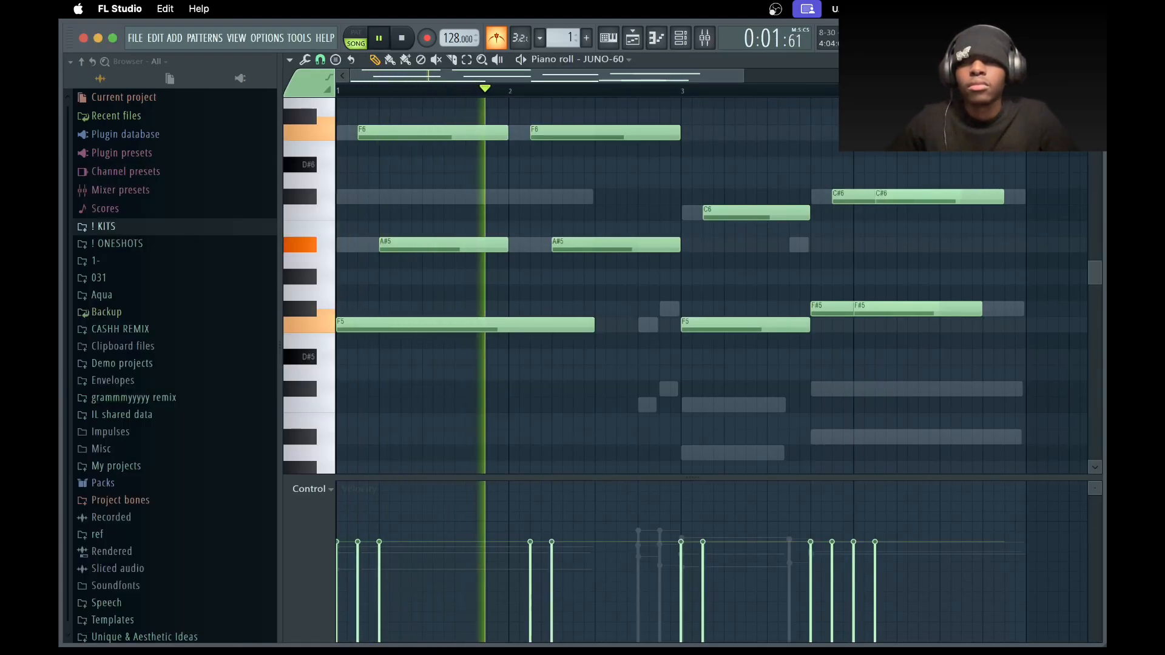
{"action": "scroll", "coordinate": [712, 285], "scroll_direction": "down", "scroll_amount": 1}
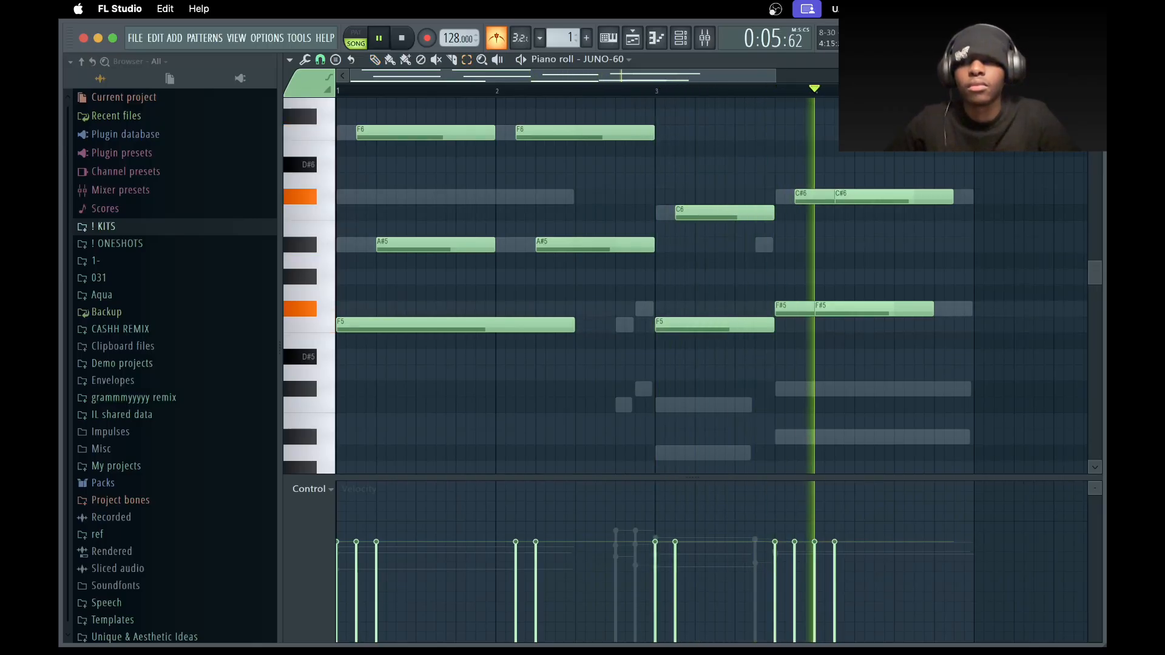
{"action": "scroll", "coordinate": [711, 285], "scroll_direction": "up", "scroll_amount": 1}
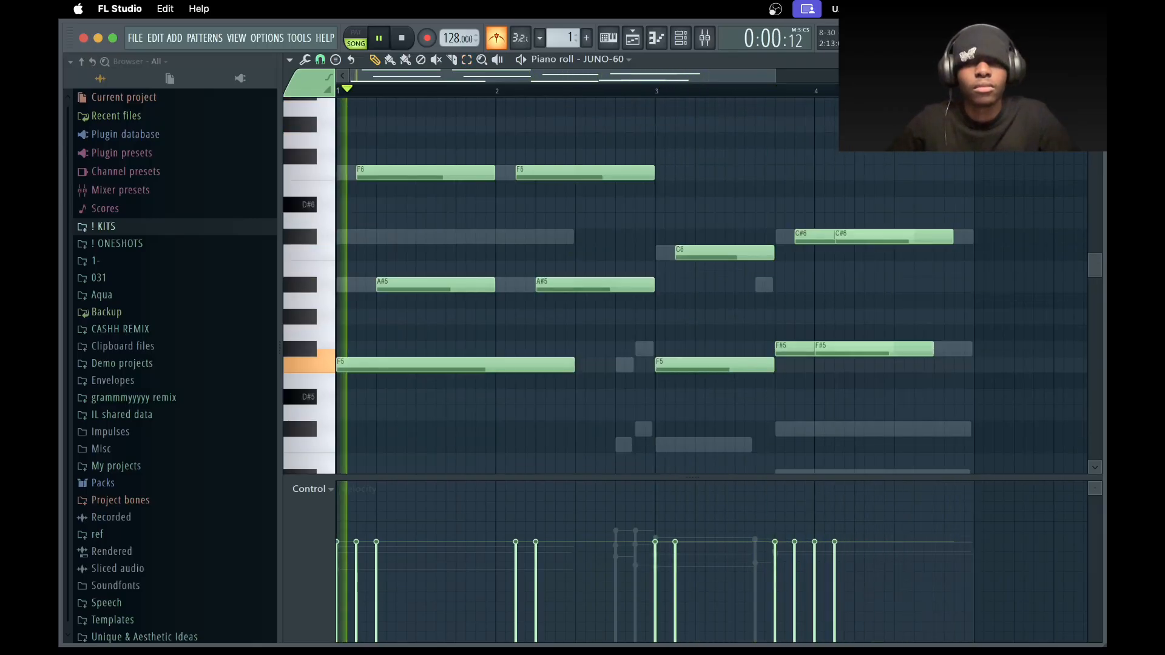
{"action": "left_click", "coordinate": [1095, 59]}
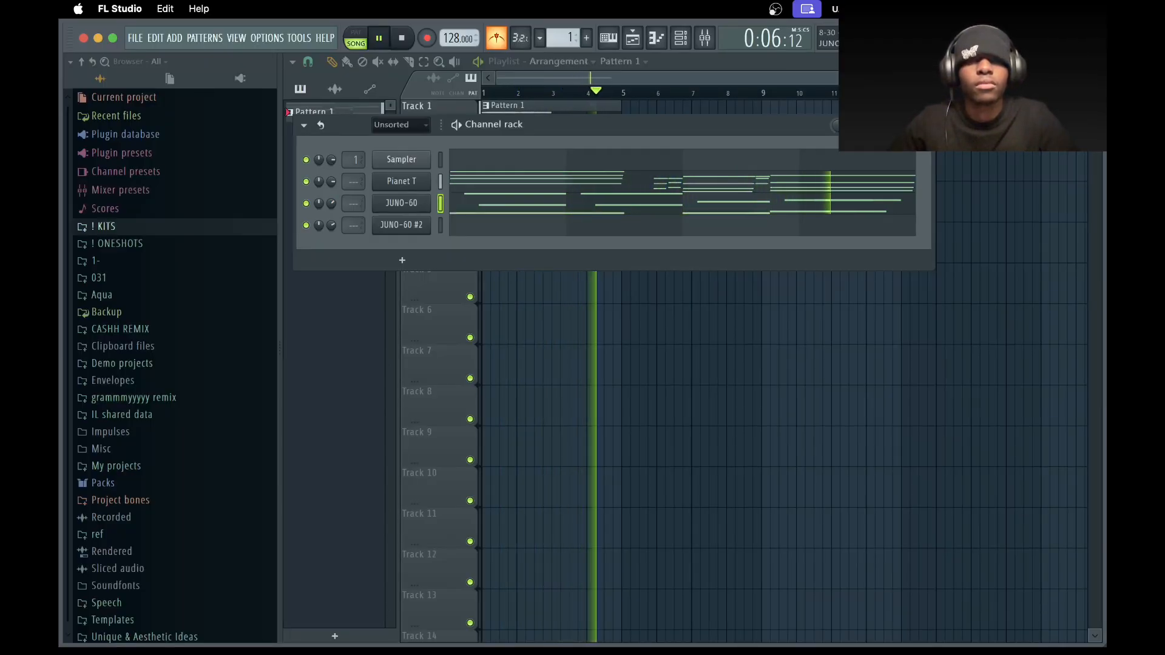
In the JUNO-60 #2 piano roll, transpose the F7 and D#7 notes down one octave
{"action": "left_click", "coordinate": [401, 225]}
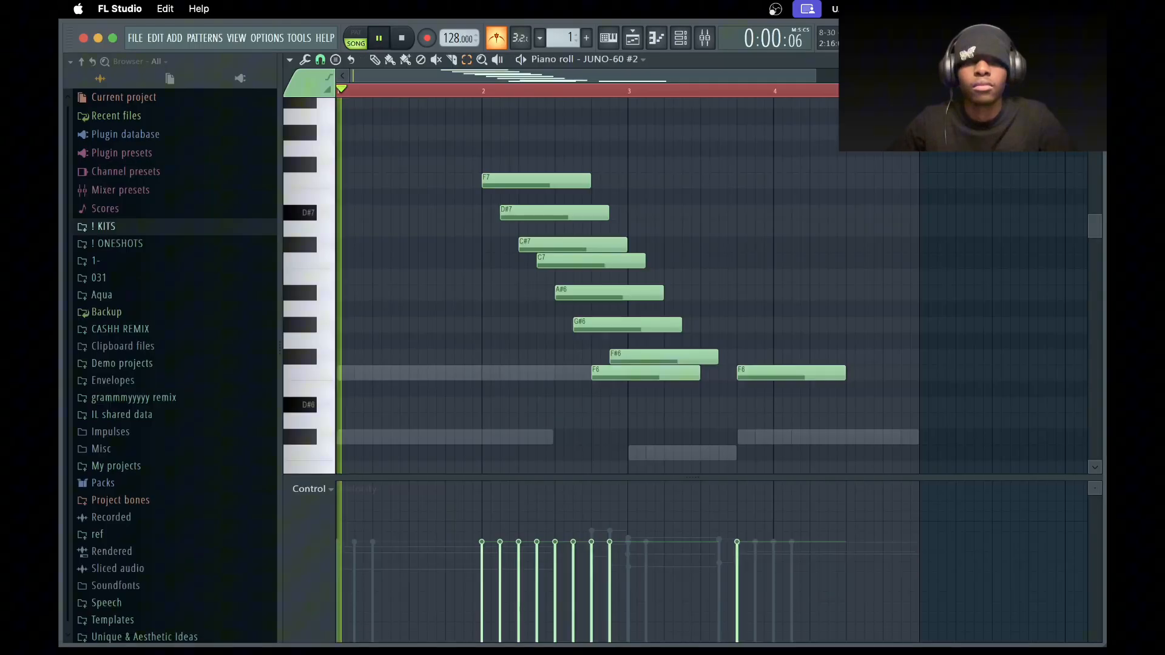
{"action": "left_click_drag", "start_coordinate": [464, 151], "coordinate": [615, 228]}
{"action": "key", "text": "super+Down"}
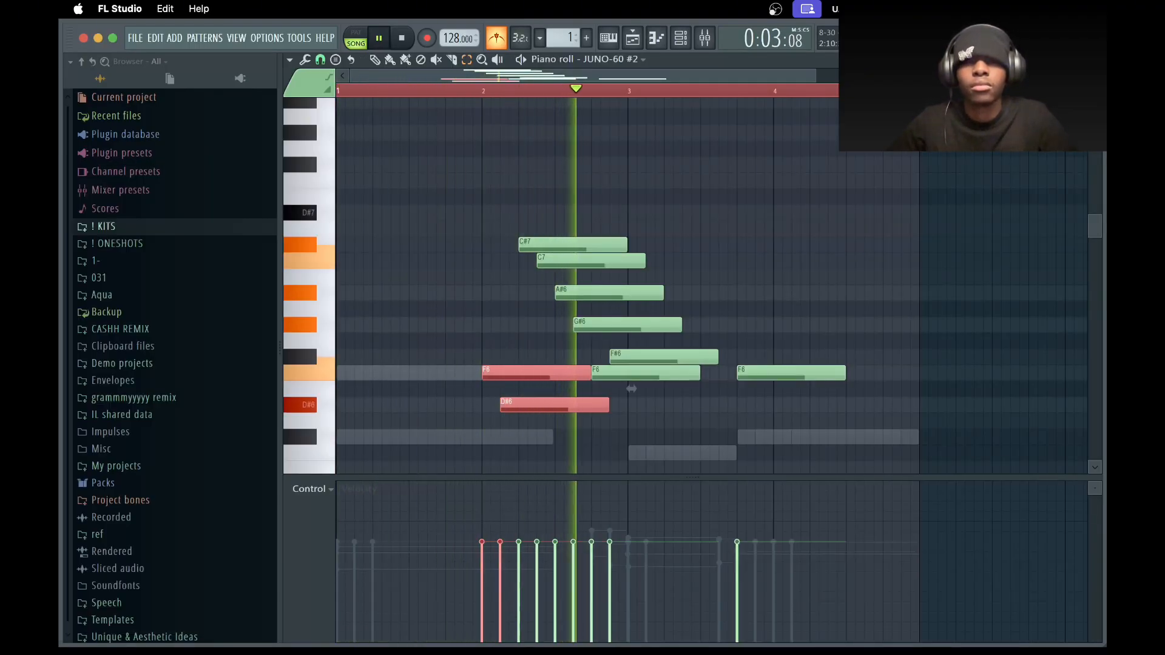
{"action": "left_click", "coordinate": [631, 389]}
{"action": "scroll", "coordinate": [631, 388], "scroll_direction": "down", "scroll_amount": 3}
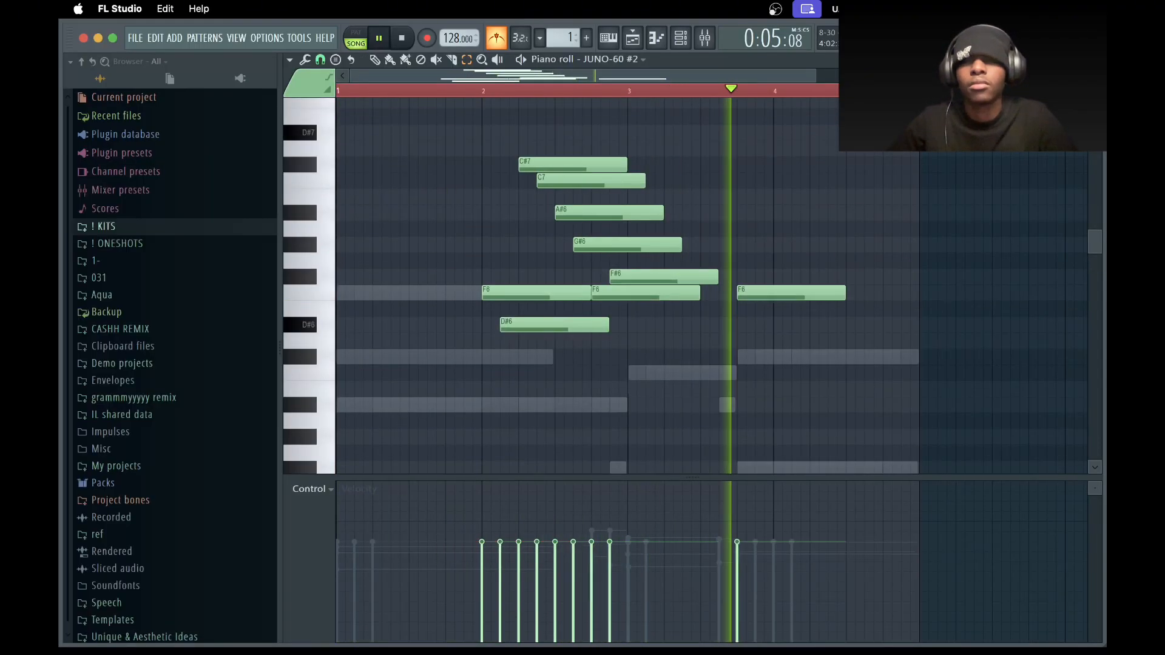
{"action": "key", "text": "Escape"}
Clone the JUNO-60 #2 channel and select a block of notes in the new channel's piano roll
{"action": "right_click", "coordinate": [401, 225]}
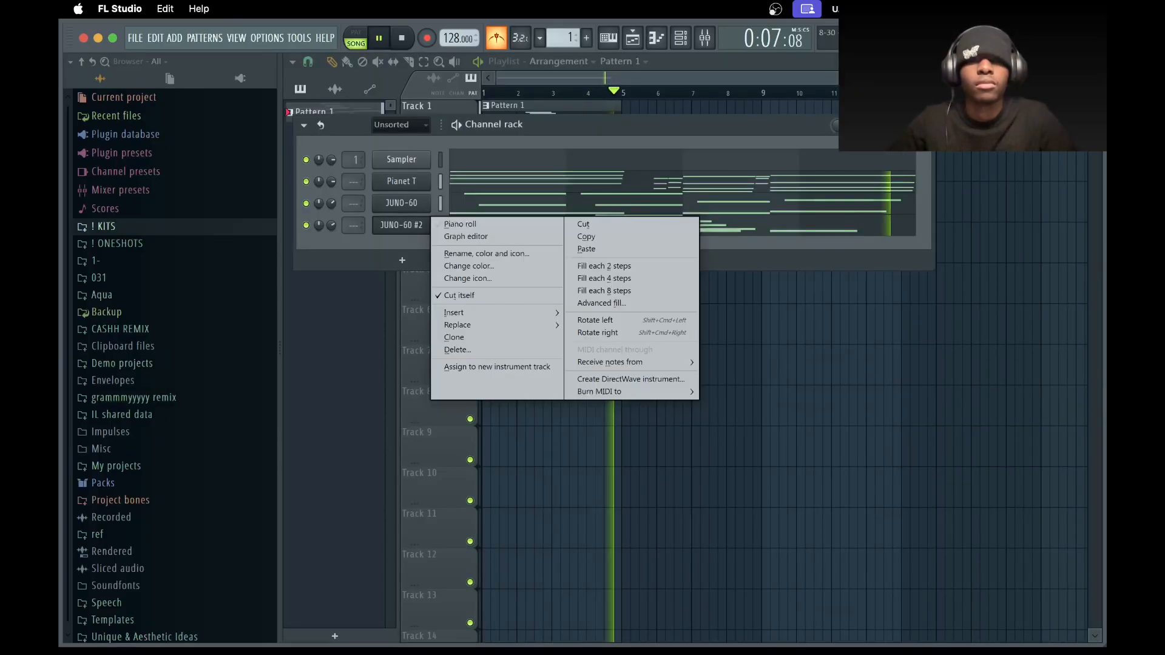
{"action": "left_click", "coordinate": [460, 224]}
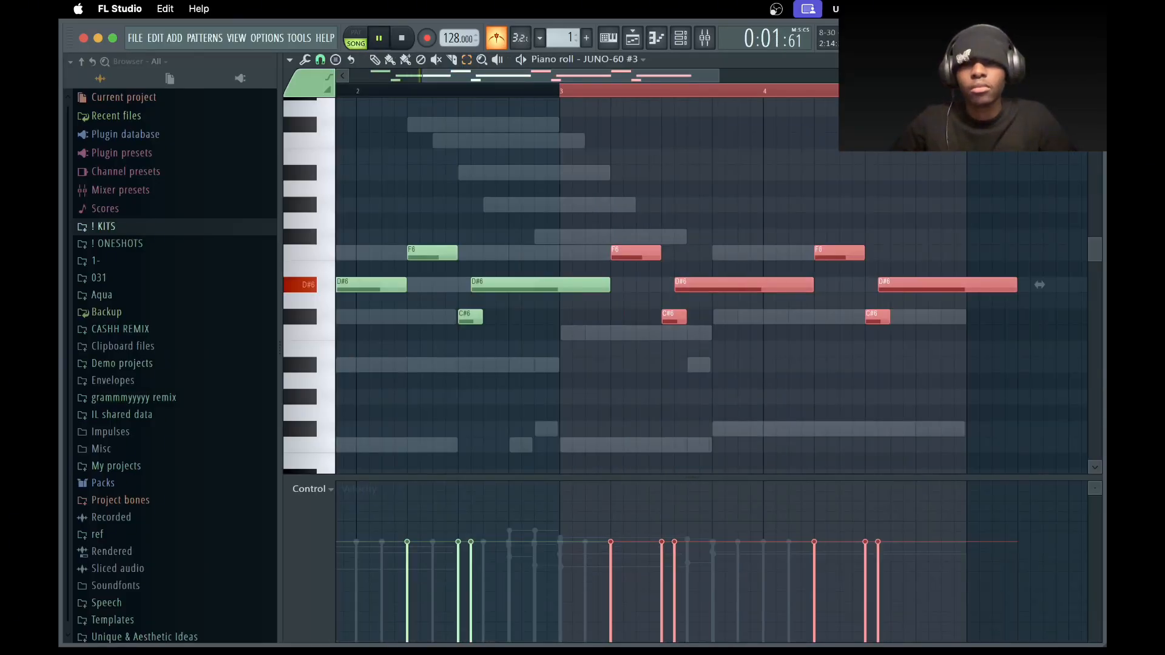
{"action": "scroll", "coordinate": [715, 364], "scroll_direction": "down", "scroll_amount": 3}
{"action": "left_click", "coordinate": [716, 364]}
{"action": "scroll", "coordinate": [716, 364], "scroll_direction": "down", "scroll_amount": 2}
{"action": "left_click_drag", "start_coordinate": [356, 185], "coordinate": [782, 337]}
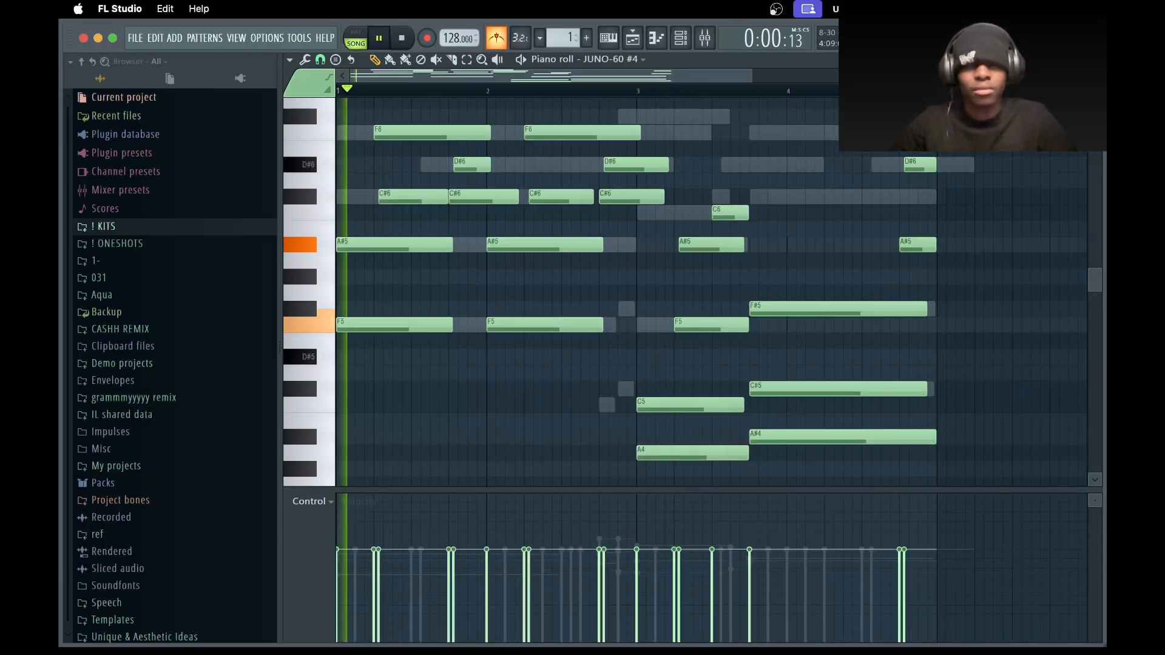
Deselect the chord notes of the Key - Lost and Found channel and close its piano roll
{"action": "scroll", "coordinate": [713, 291], "scroll_direction": "down", "scroll_amount": 1}
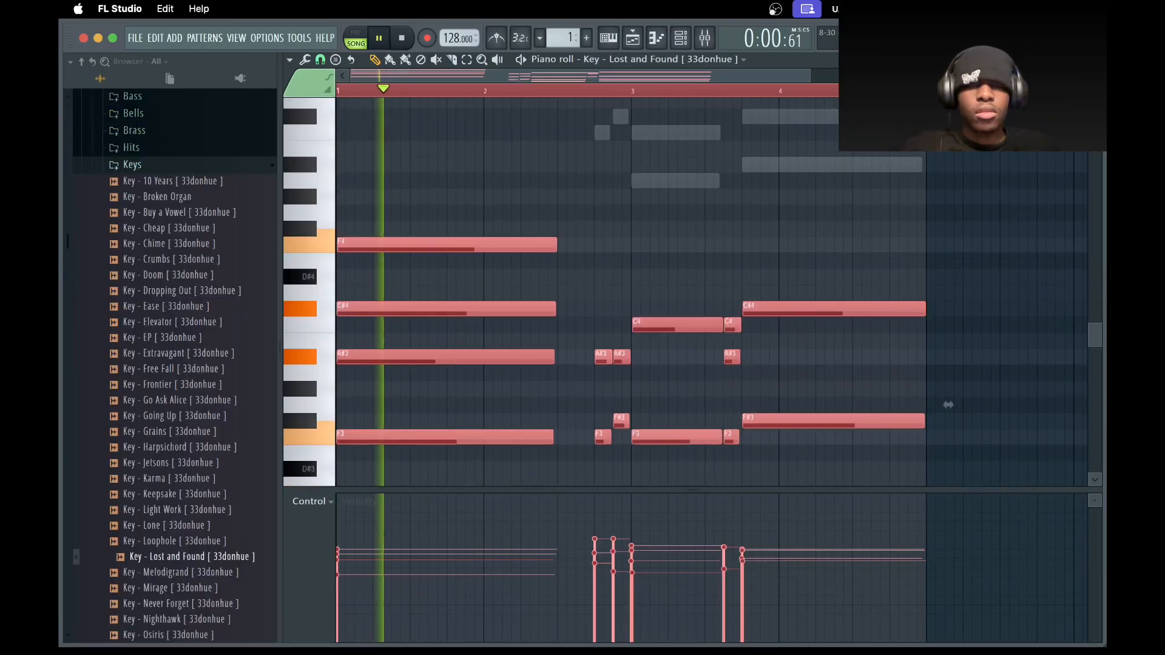
{"action": "key", "text": "super+d"}
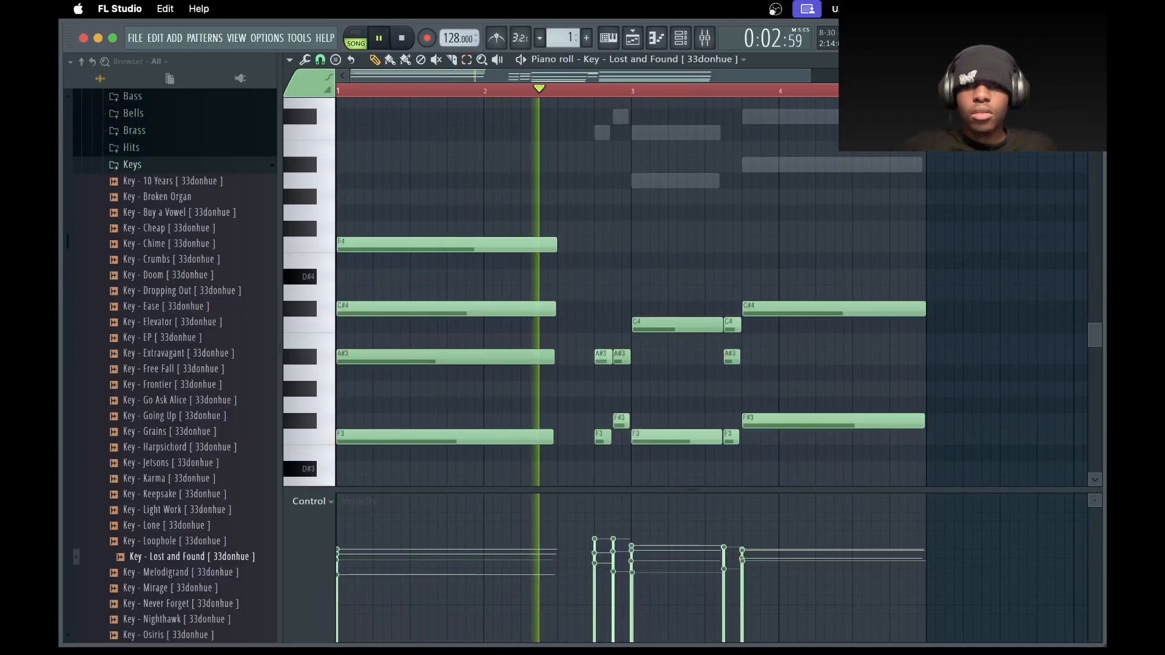
{"action": "scroll", "coordinate": [691, 291], "scroll_direction": "down", "scroll_amount": 3}
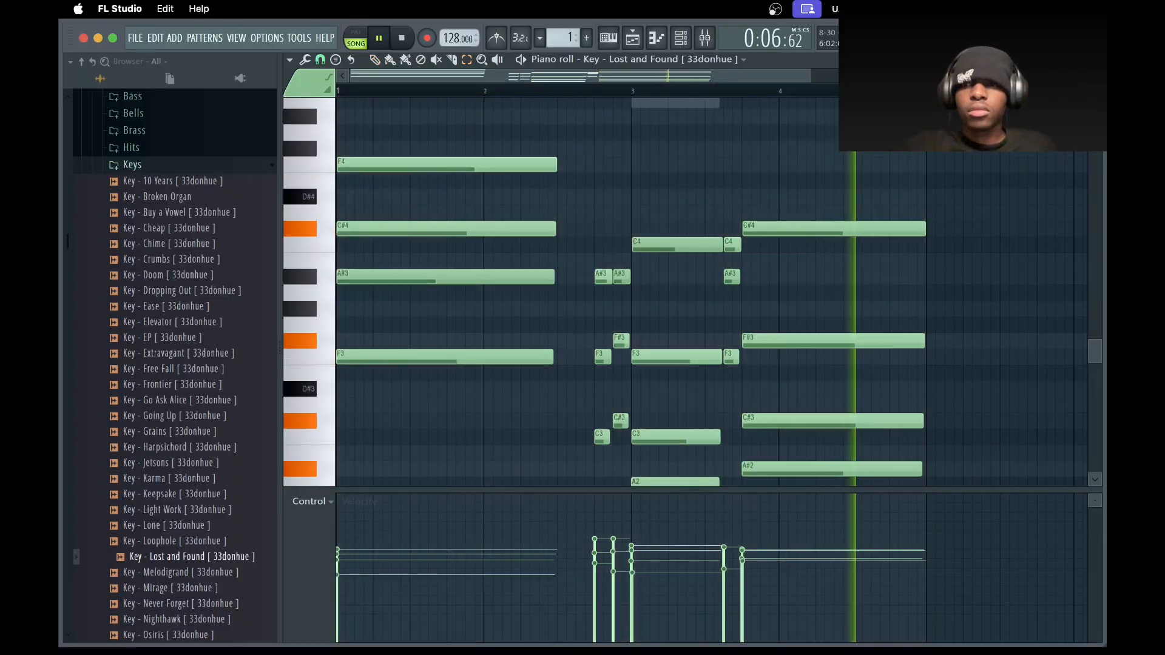
{"action": "left_click", "coordinate": [1095, 59]}
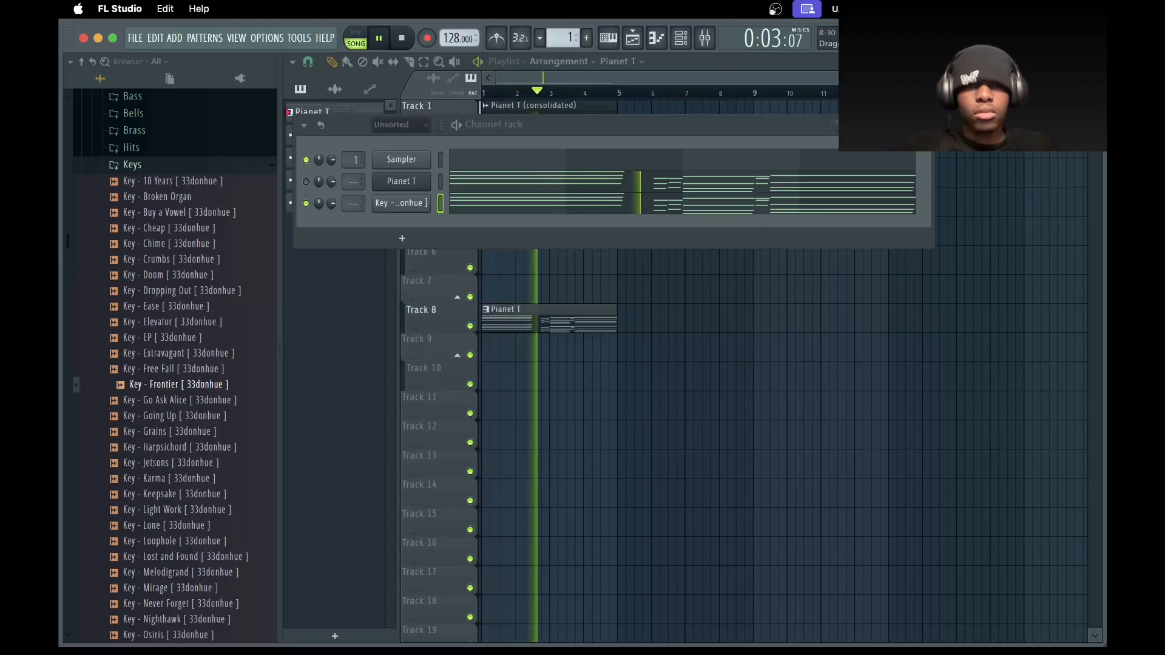
Add the Key - Frontier sample as a channel and write F4, F4, F#4 and F4 notes, extending the last to the end of bar 4
{"action": "left_click_drag", "start_coordinate": [178, 384], "coordinate": [402, 212]}
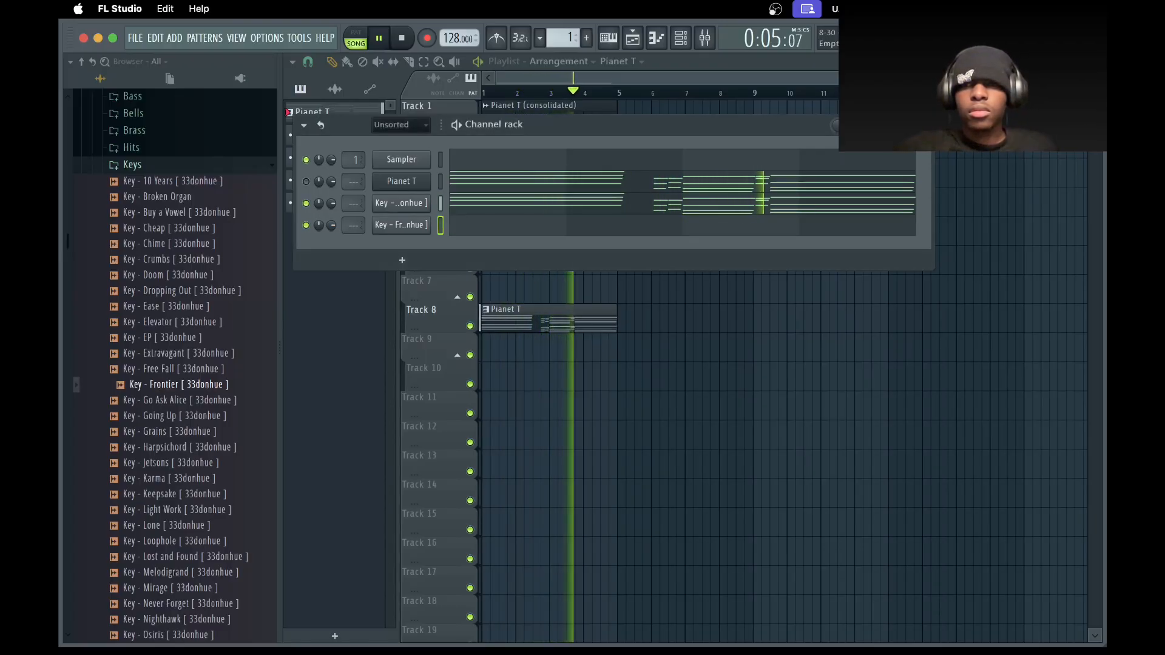
{"action": "left_click", "coordinate": [583, 225]}
{"action": "scroll", "coordinate": [680, 291], "scroll_direction": "up", "scroll_amount": 2}
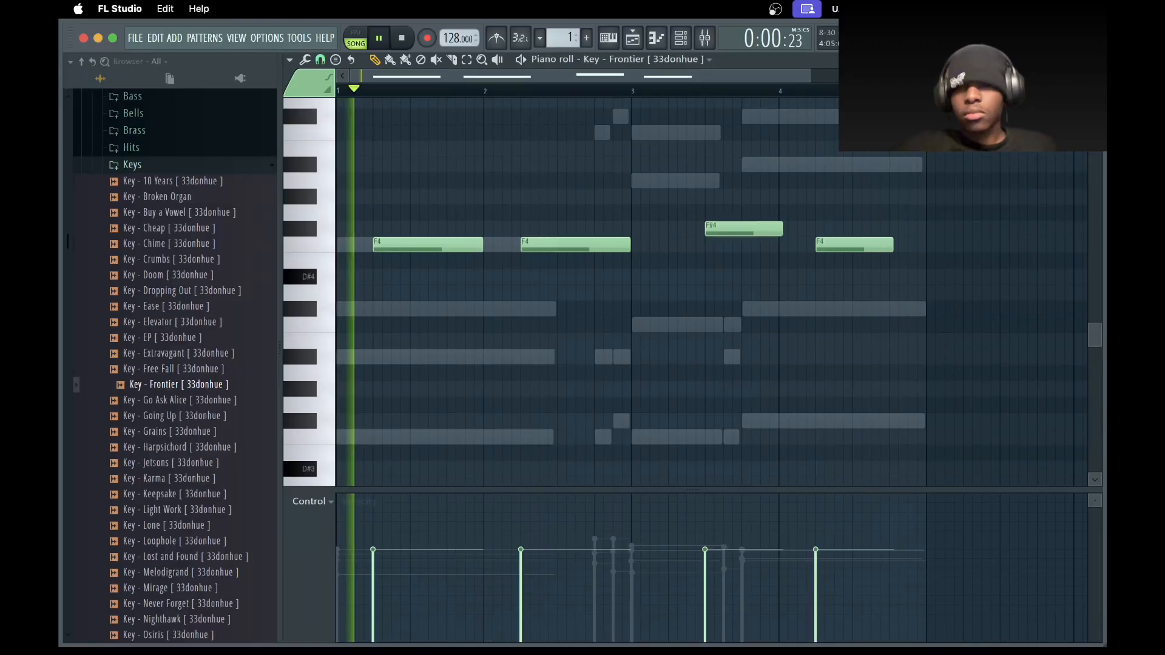
{"action": "left_click_drag", "start_coordinate": [892, 245], "coordinate": [925, 246]}
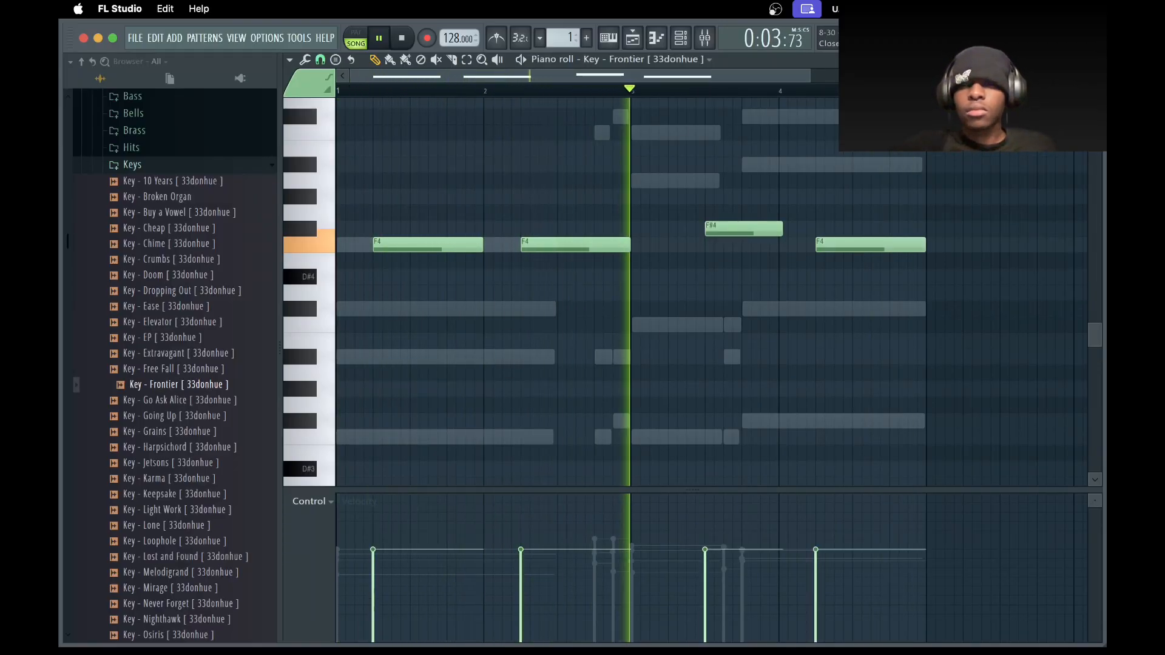
{"action": "key", "text": "Escape"}
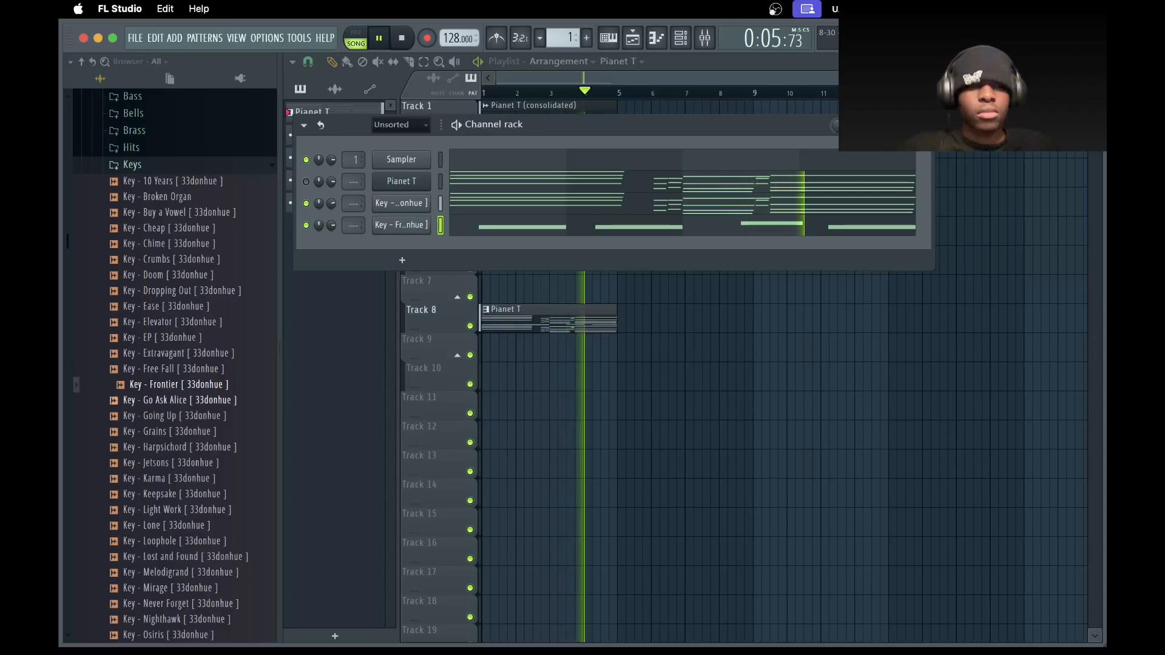
Clone the Key - Frontier channel and load the Key - Keepsake sample into the copy
{"action": "scroll", "coordinate": [174, 364], "scroll_direction": "down", "scroll_amount": 5}
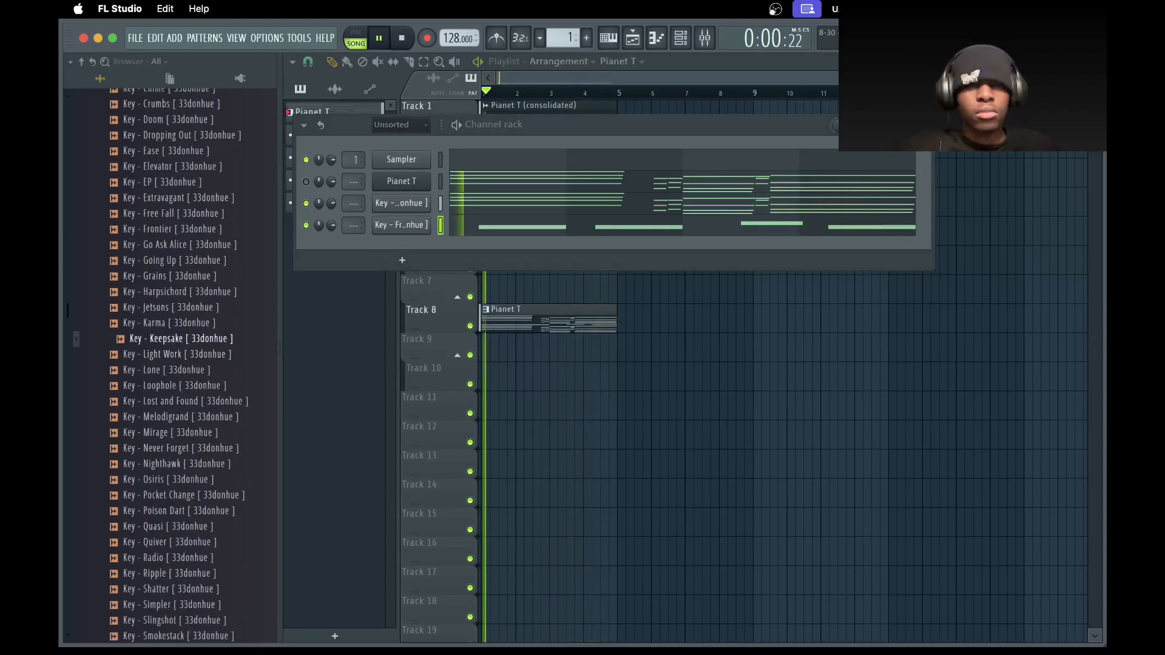
{"action": "right_click", "coordinate": [402, 225]}
{"action": "left_click", "coordinate": [455, 350]}
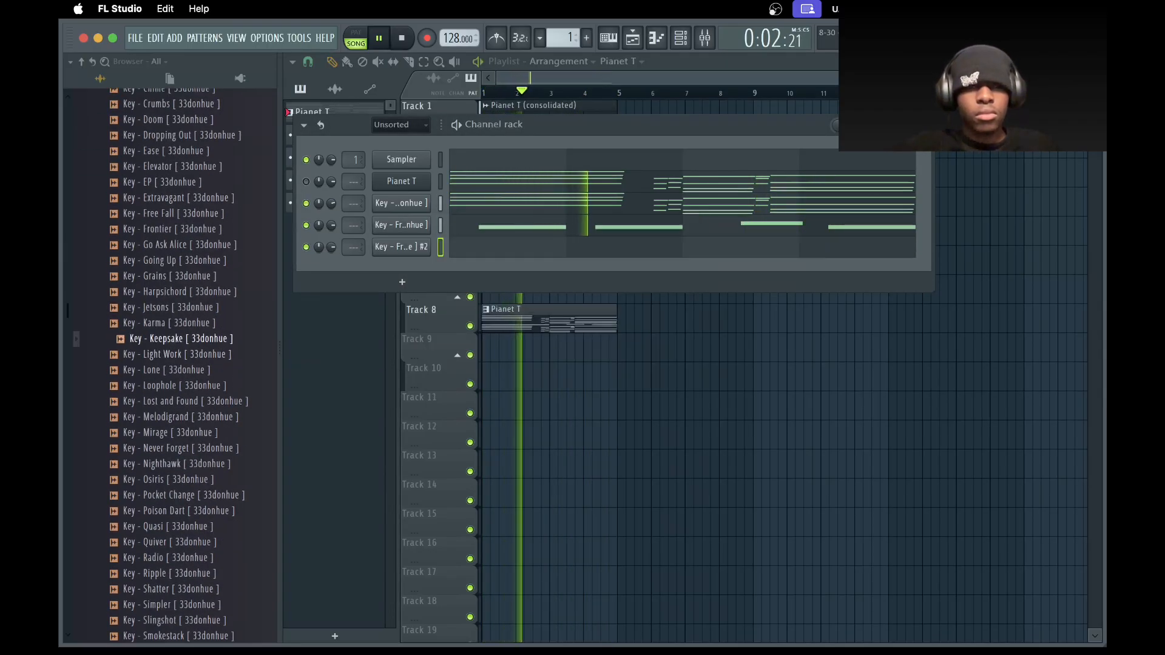
{"action": "left_click_drag", "start_coordinate": [182, 339], "coordinate": [401, 247]}
In the Key - Keepsake piano roll, draw a C#4 note from the start of bar 1 to the start of bar 2
{"action": "left_click", "coordinate": [480, 247]}
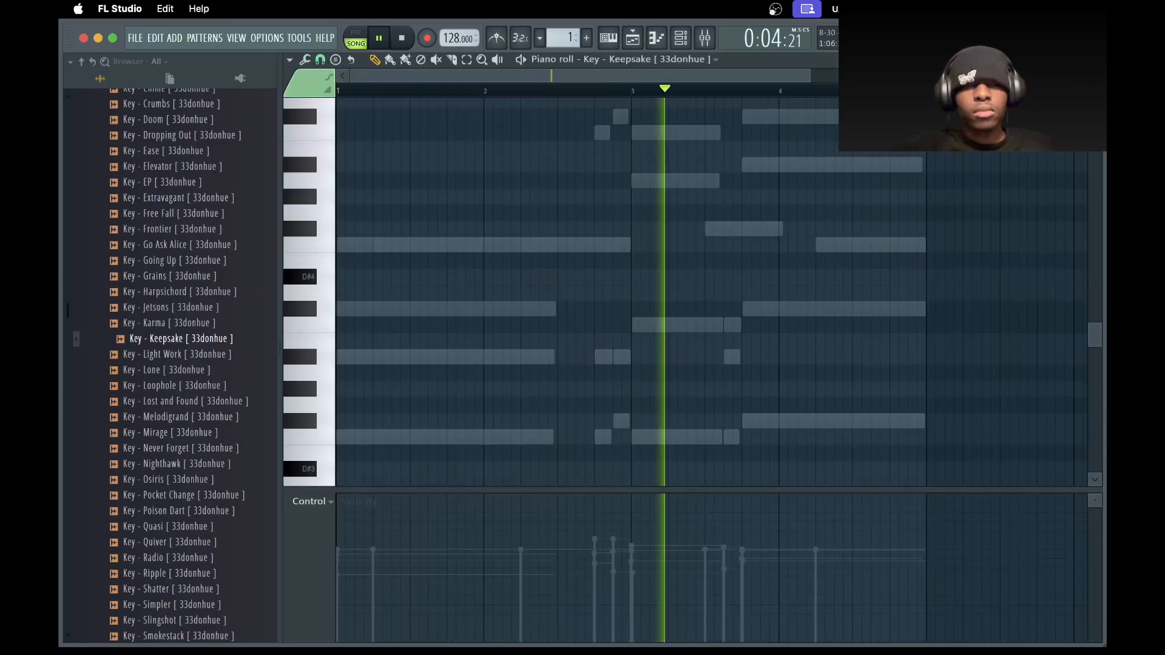
{"action": "left_click", "coordinate": [343, 325]}
{"action": "left_click_drag", "start_coordinate": [344, 325], "coordinate": [339, 308]}
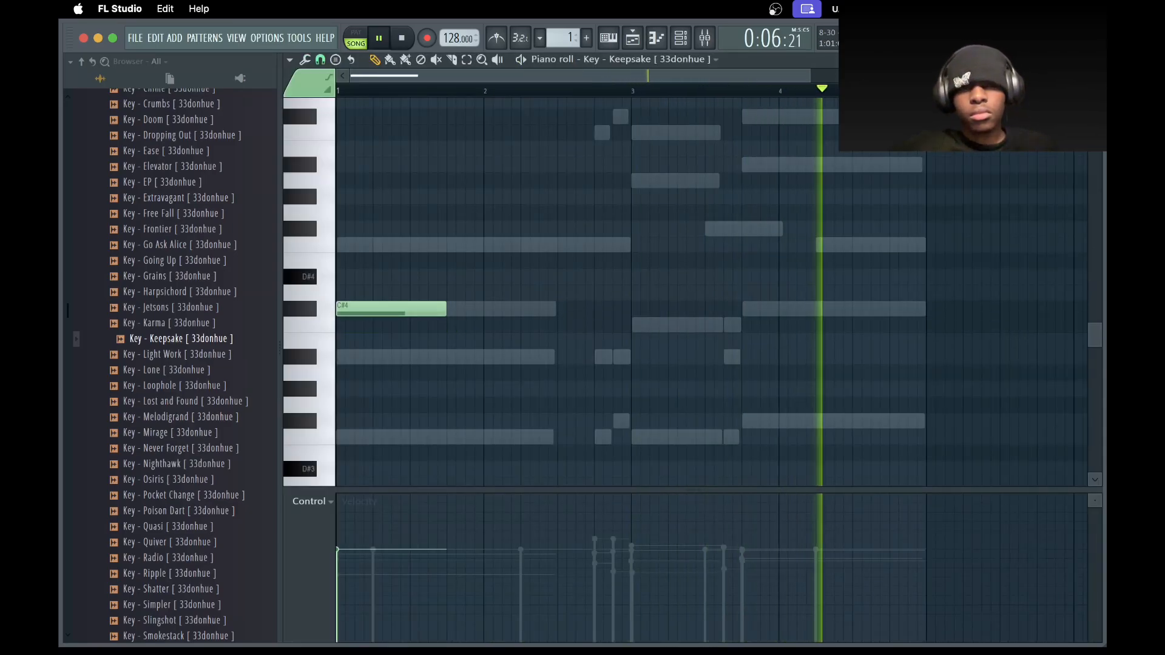
{"action": "left_click_drag", "start_coordinate": [445, 309], "coordinate": [483, 309]}
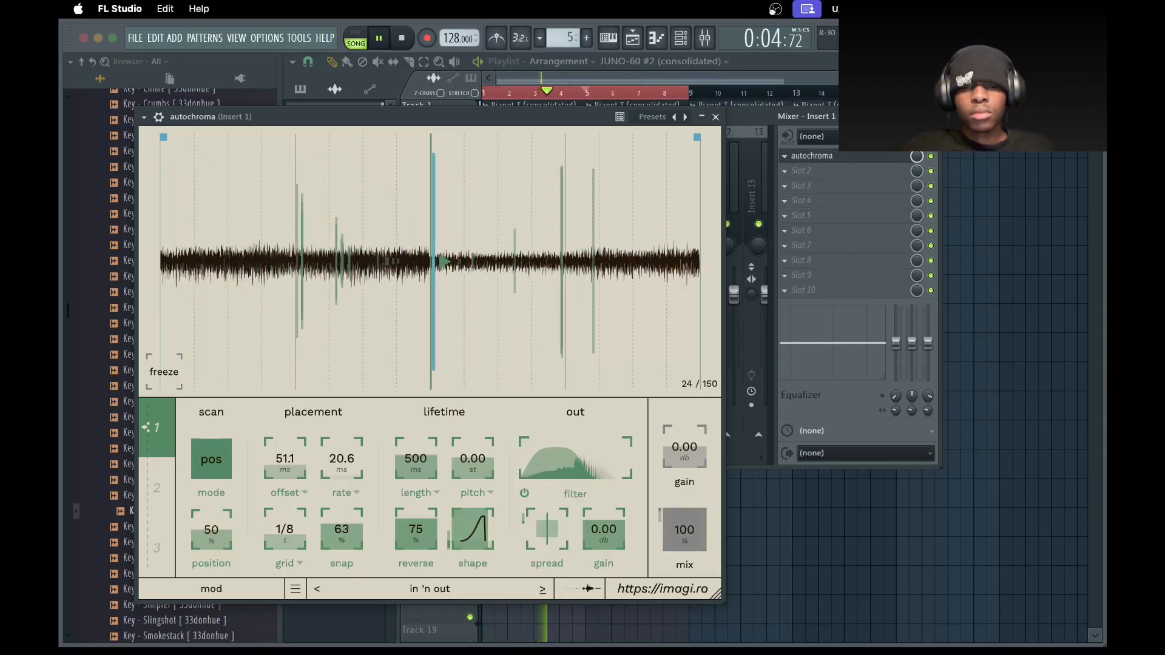
Advance the autochroma preset two places past in 'n out and close the Key - Frontier piano roll
{"action": "left_click", "coordinate": [542, 589]}
{"action": "left_click", "coordinate": [542, 590]}
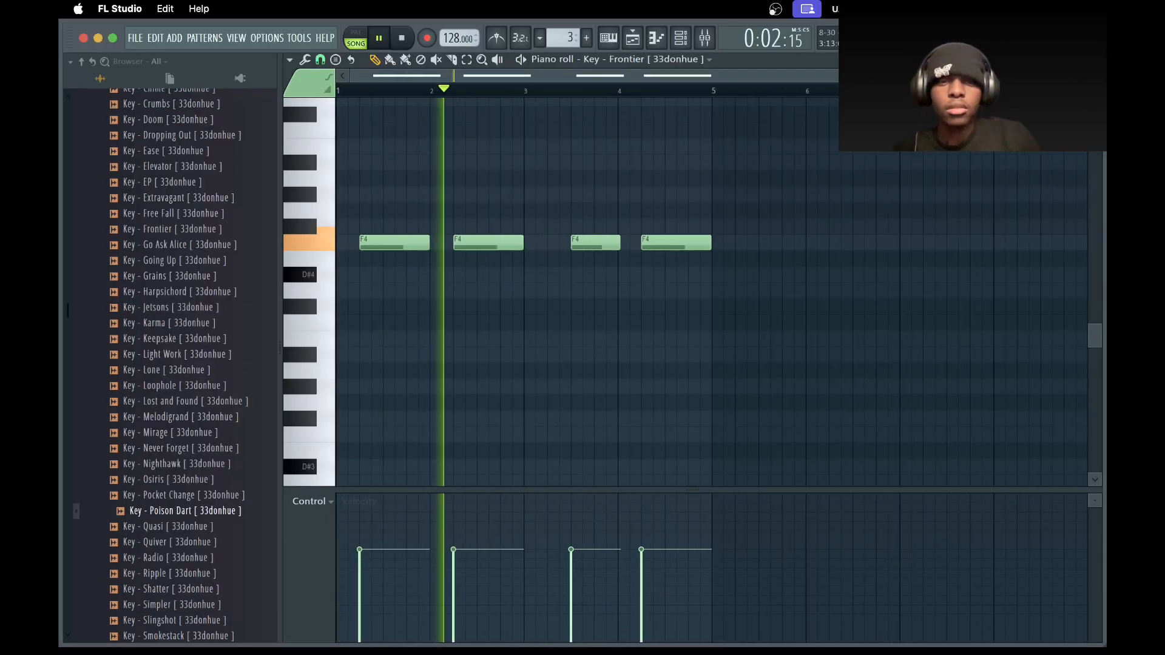
{"action": "left_click", "coordinate": [1095, 59]}
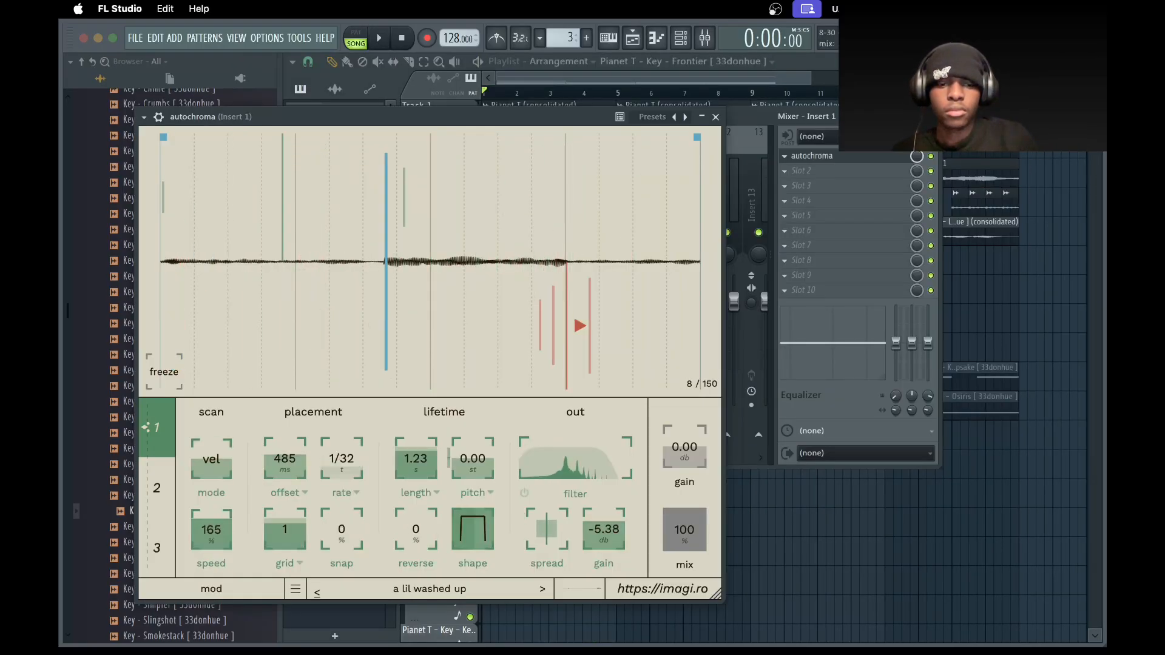
Load the 2 against 3 preset in autochroma on mixer insert 1 and close the plugin window
{"action": "left_click", "coordinate": [316, 590]}
{"action": "left_click", "coordinate": [317, 591]}
{"action": "left_click", "coordinate": [429, 589]}
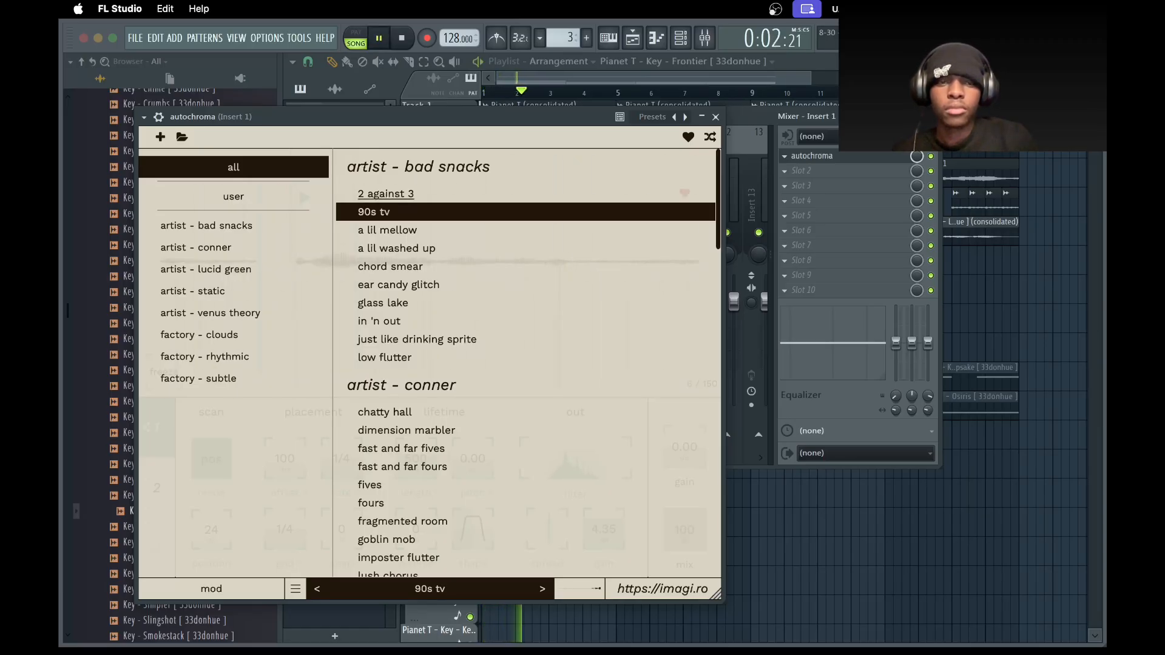
{"action": "left_click", "coordinate": [386, 194]}
{"action": "key", "text": "space"}
{"action": "left_click", "coordinate": [715, 117]}
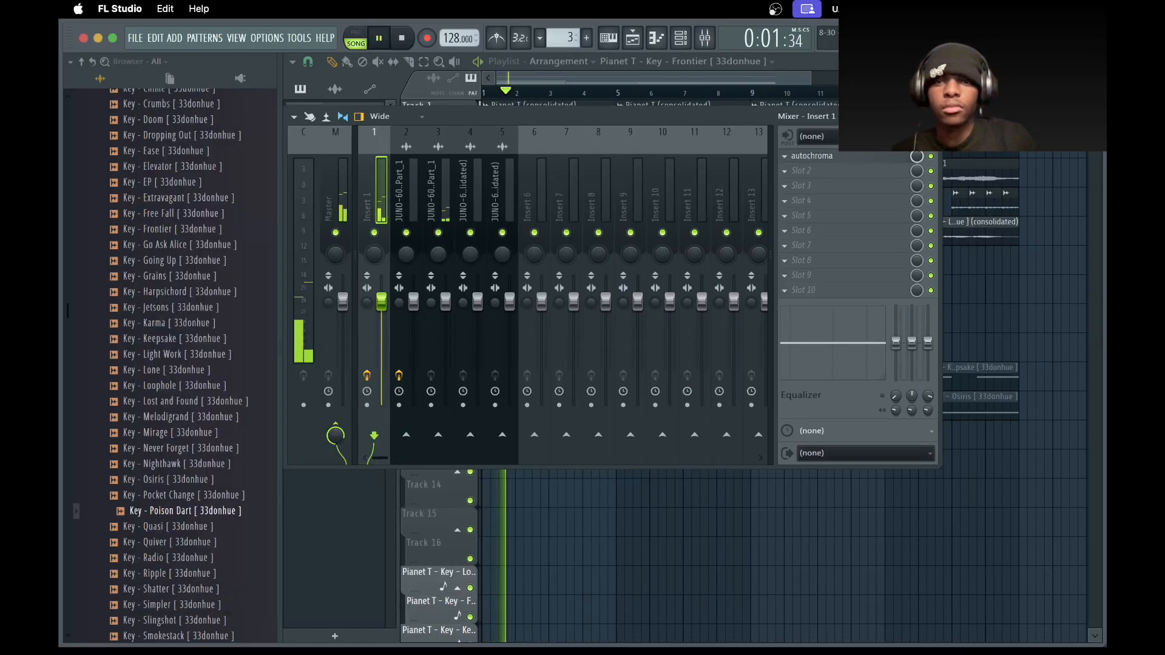
Close the mixer and Channel rack and consolidate the Key - Frontier pattern clip on Track 9 into audio
{"action": "left_click", "coordinate": [932, 116]}
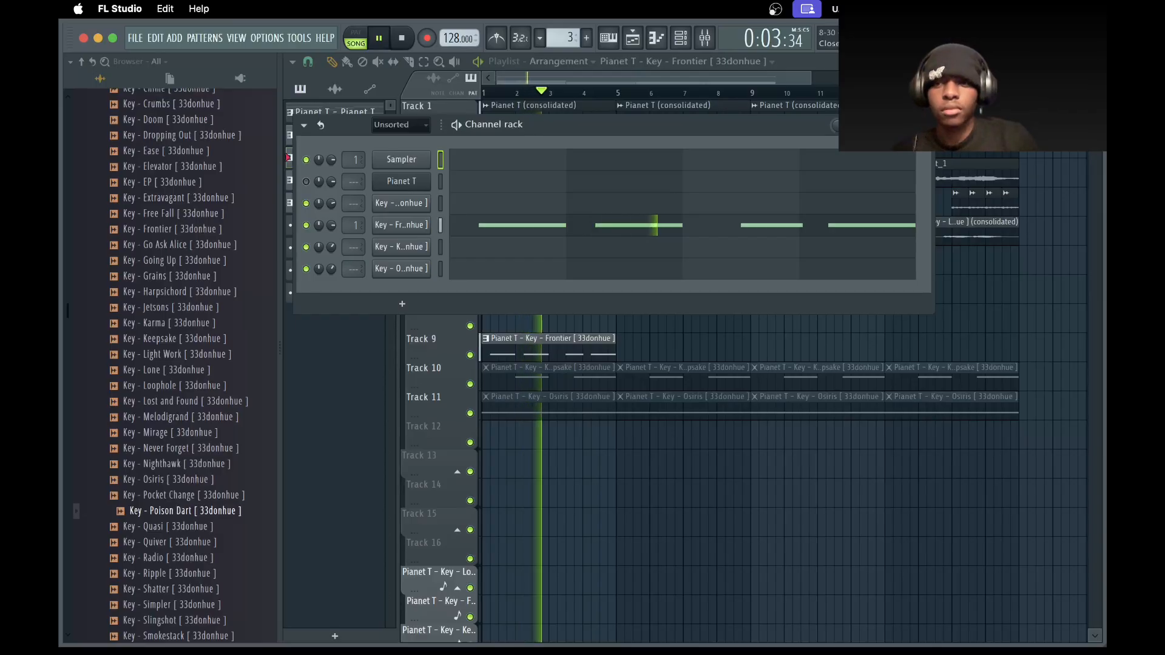
{"action": "left_click", "coordinate": [924, 124]}
{"action": "left_click_drag", "start_coordinate": [634, 233], "coordinate": [562, 349]}
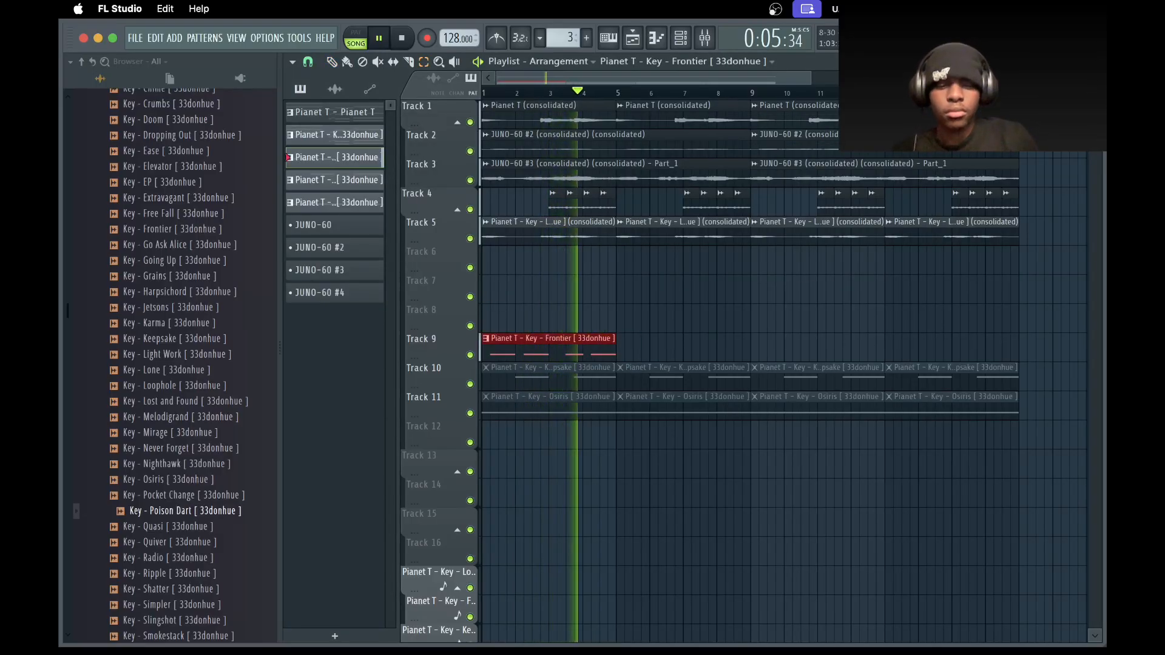
{"action": "key", "text": "ctrl+alt+c"}
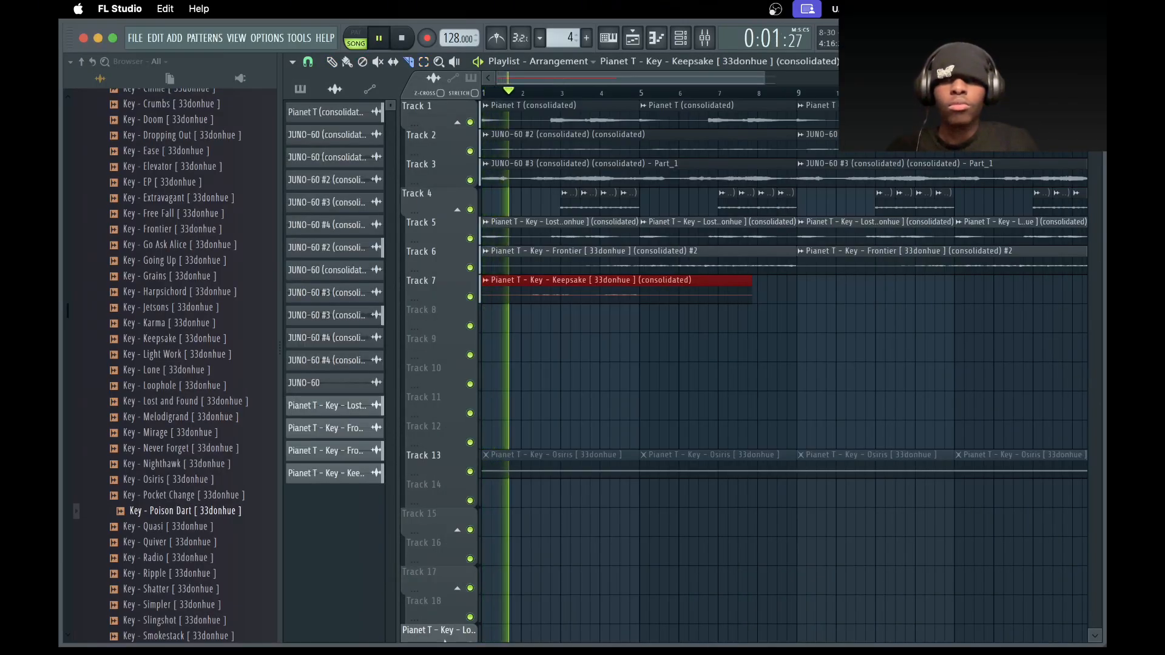
Slice the consolidated Key - Keepsake clip on Track 7 at bar 5 and delete the part after the cut
{"action": "left_click_drag", "start_coordinate": [640, 273], "coordinate": [640, 305]}
{"action": "key", "text": "d"}
{"action": "left_click", "coordinate": [695, 290]}
{"action": "scroll", "coordinate": [696, 290], "scroll_direction": "down", "scroll_amount": 3}
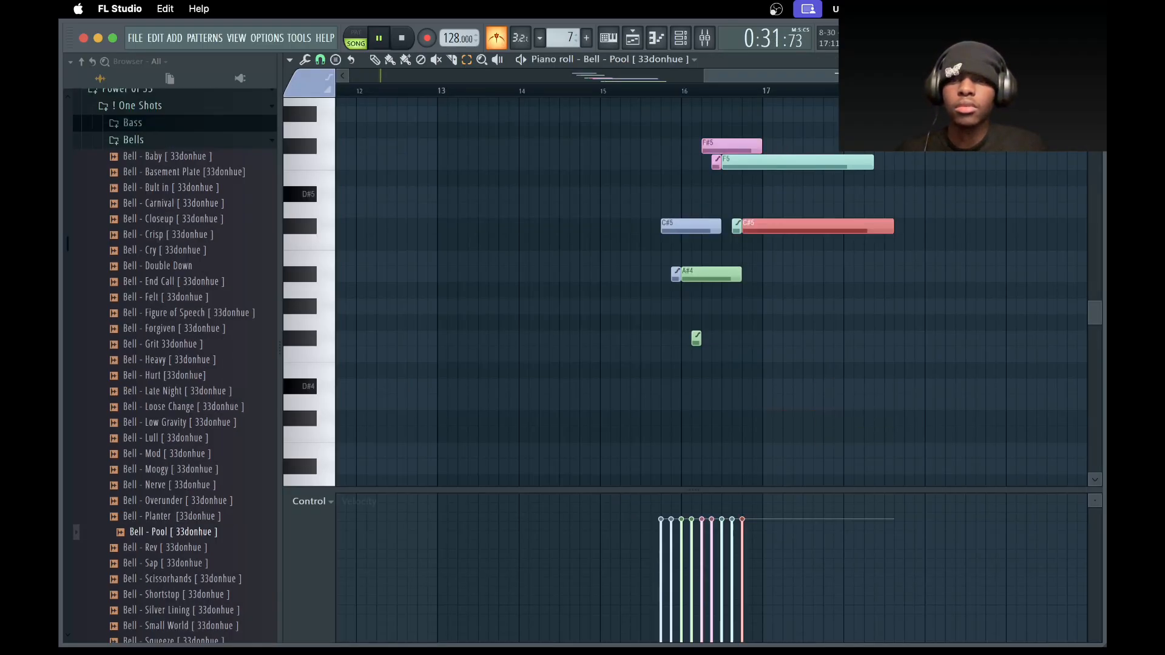
Return to the playlist, select the end clips on Tracks 10 to 13 and move them earlier in the arrangement
{"action": "key", "text": "F5"}
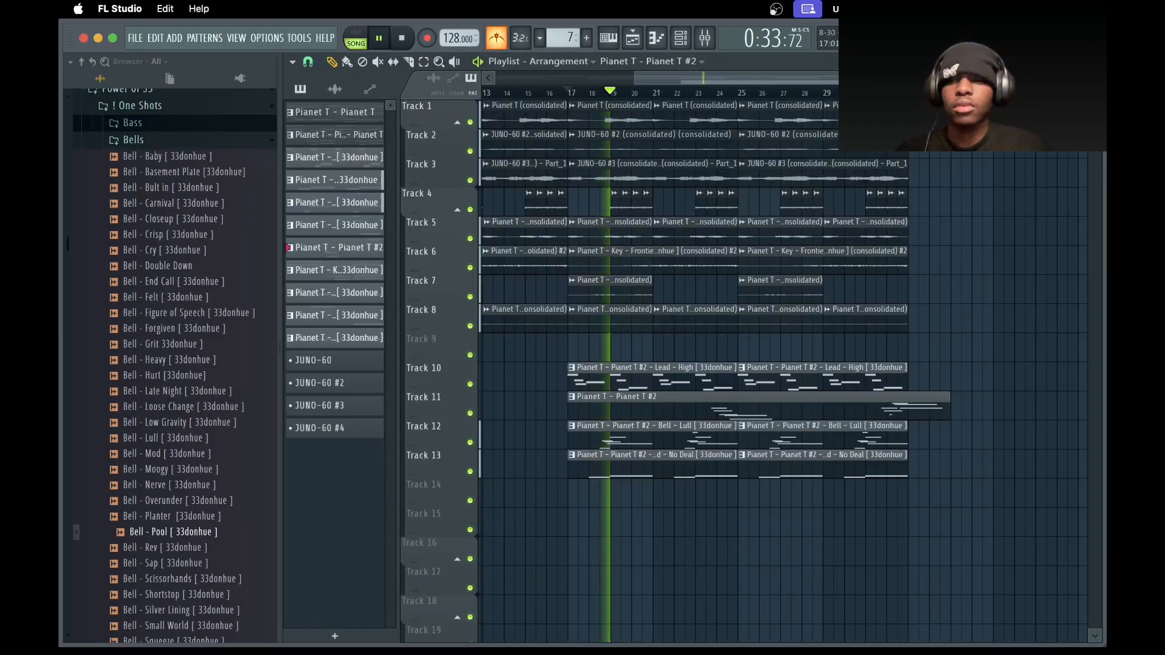
{"action": "scroll", "coordinate": [838, 376], "scroll_direction": "down", "scroll_amount": 5}
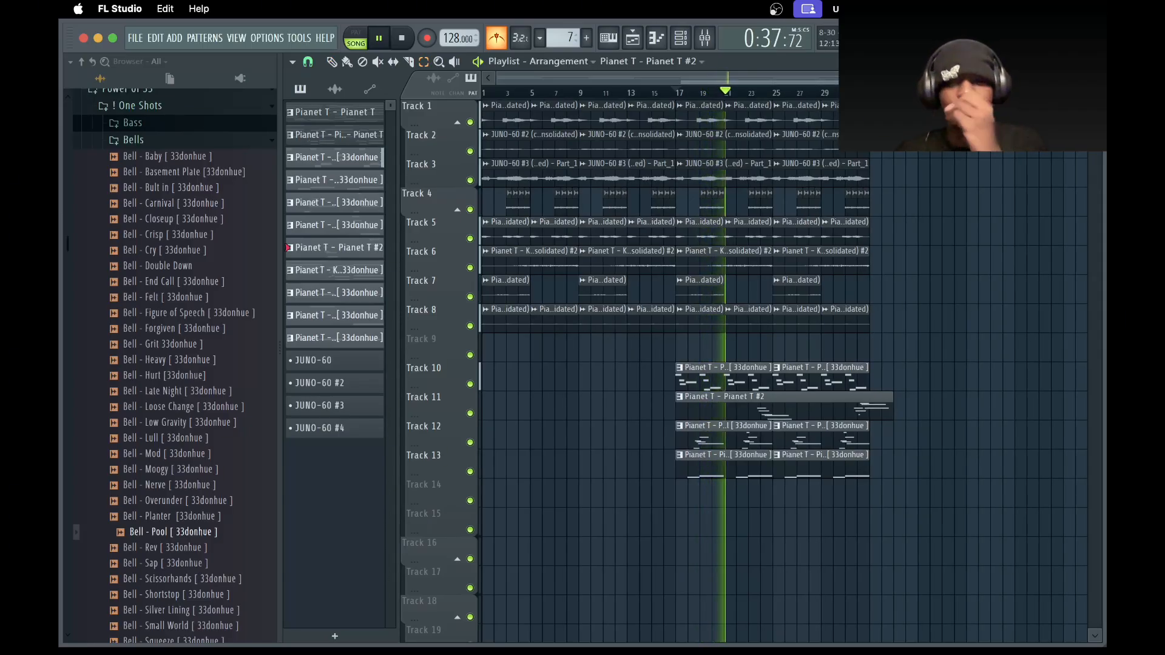
{"action": "scroll", "coordinate": [774, 376], "scroll_direction": "up", "scroll_amount": 5}
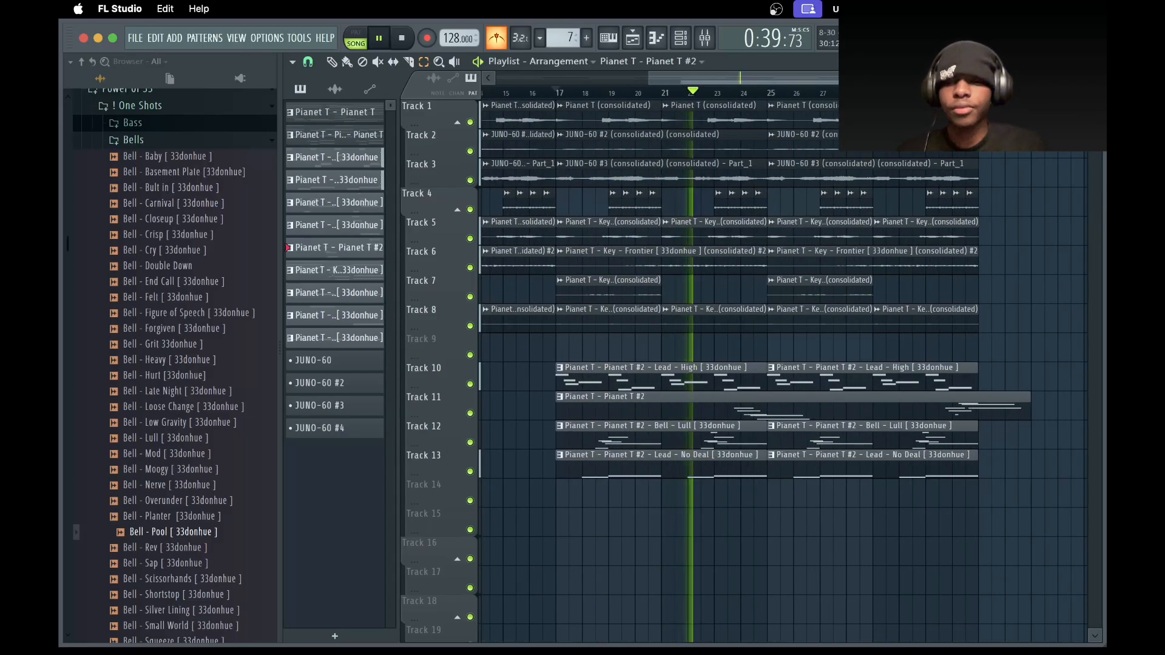
{"action": "scroll", "coordinate": [919, 376], "scroll_direction": "down", "scroll_amount": 3}
{"action": "left_click_drag", "start_coordinate": [1005, 347], "coordinate": [795, 494]}
{"action": "left_click_drag", "start_coordinate": [910, 377], "coordinate": [743, 377]}
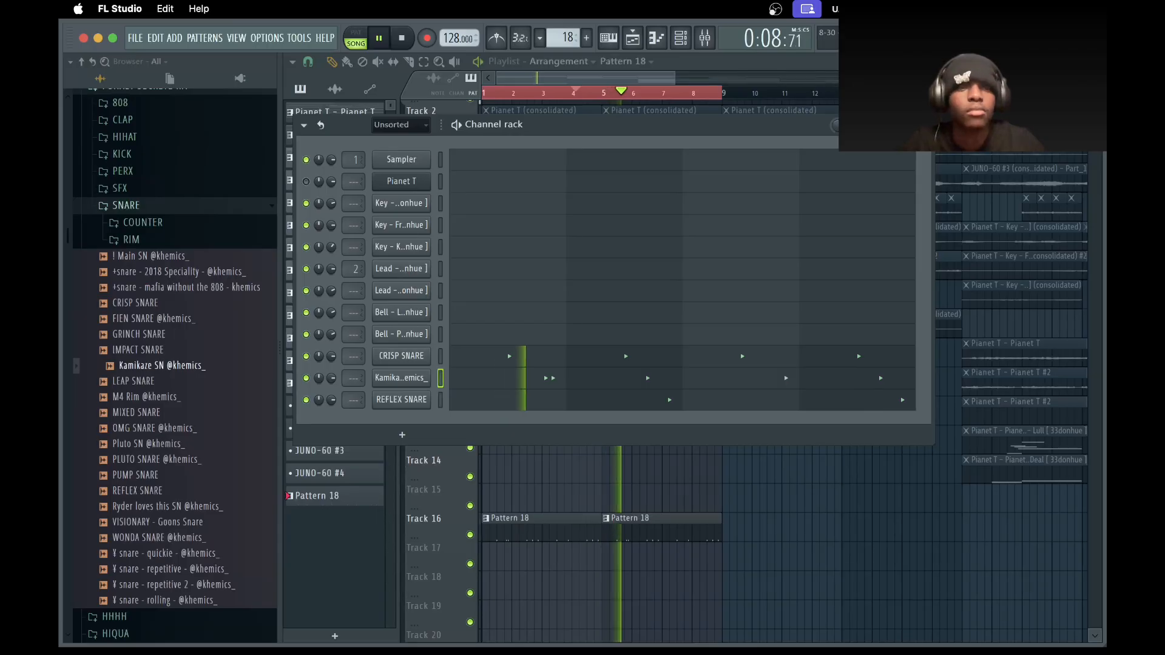
Collapse the SNARE folder and expand the HIHAT folder of the ! SHAEY SECRETE KIT
{"action": "left_click", "coordinate": [125, 206]}
{"action": "scroll", "coordinate": [125, 206], "scroll_direction": "up", "scroll_amount": 2}
{"action": "left_click", "coordinate": [124, 189]}
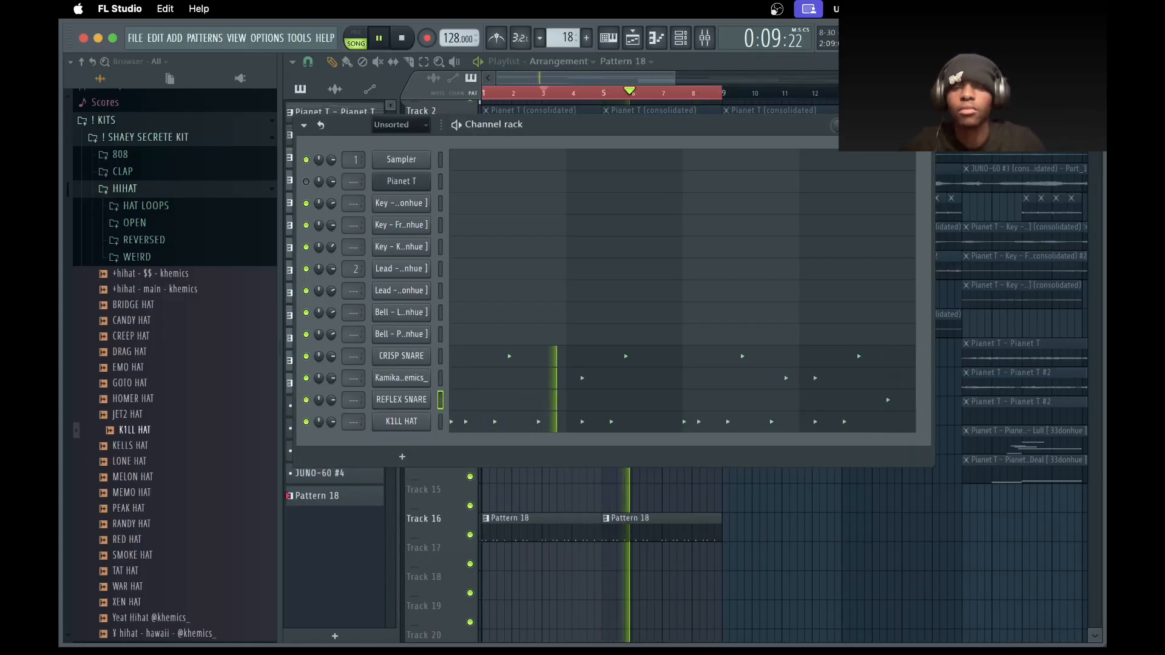
Open the K1LL HAT piano roll and edit the hi-hat hits around the start of bar 3
{"action": "left_click", "coordinate": [643, 421]}
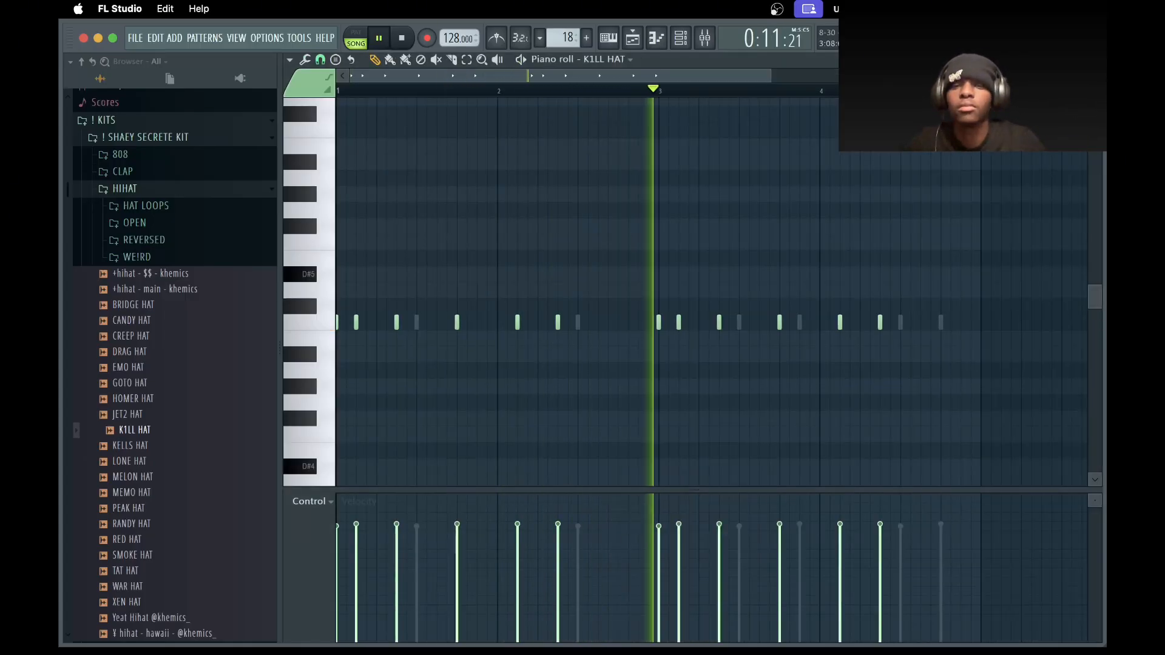
{"action": "left_click", "coordinate": [669, 322]}
{"action": "right_click", "coordinate": [619, 322]}
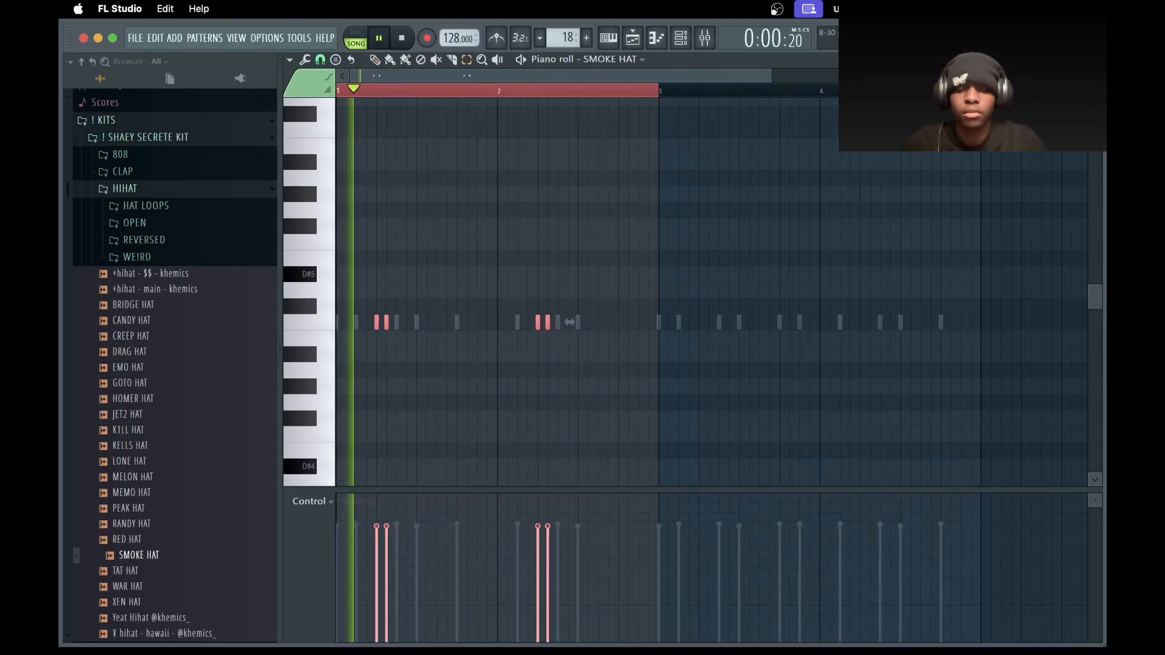
Duplicate the selected SMOKE HAT notes into bars 3 and 4, clear the selection and close the piano roll
{"action": "key", "text": "ctrl+b"}
{"action": "key", "text": "ctrl+d"}
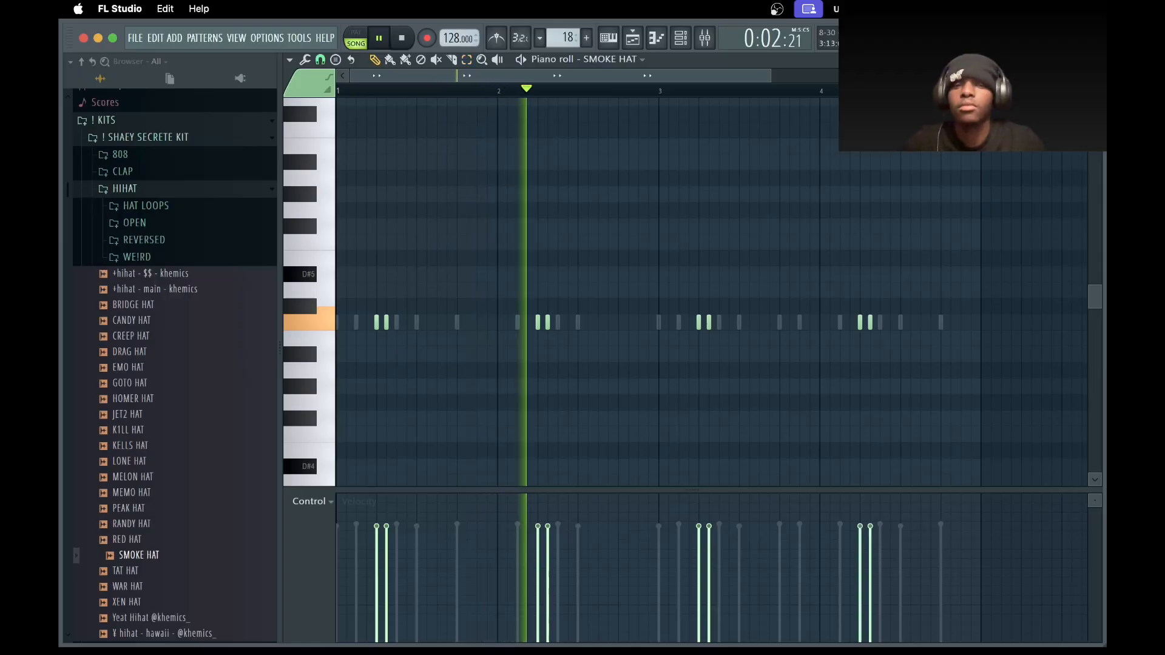
{"action": "scroll", "coordinate": [750, 322], "scroll_direction": "up", "scroll_amount": 4}
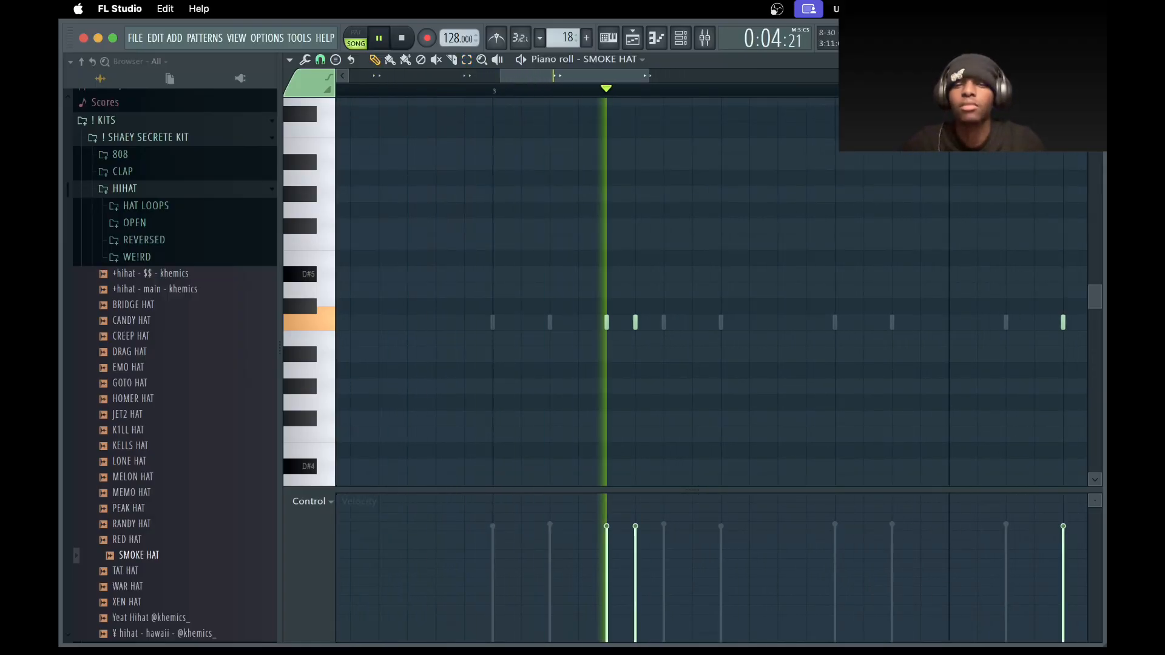
{"action": "scroll", "coordinate": [749, 322], "scroll_direction": "down", "scroll_amount": 4}
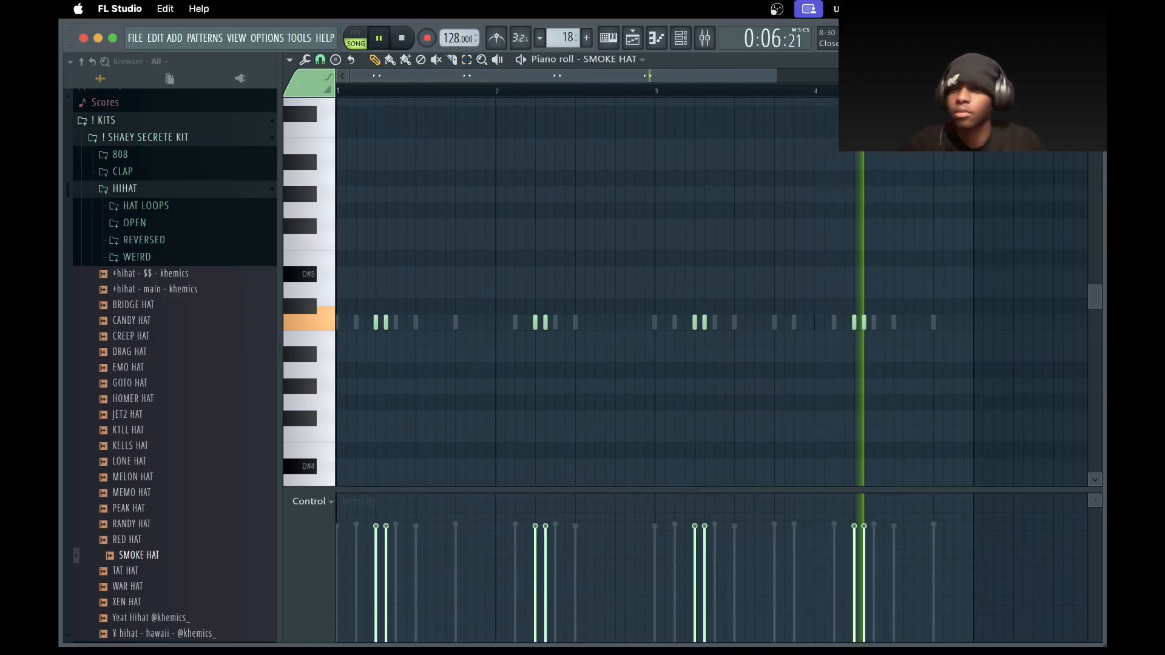
{"action": "key", "text": "Escape"}
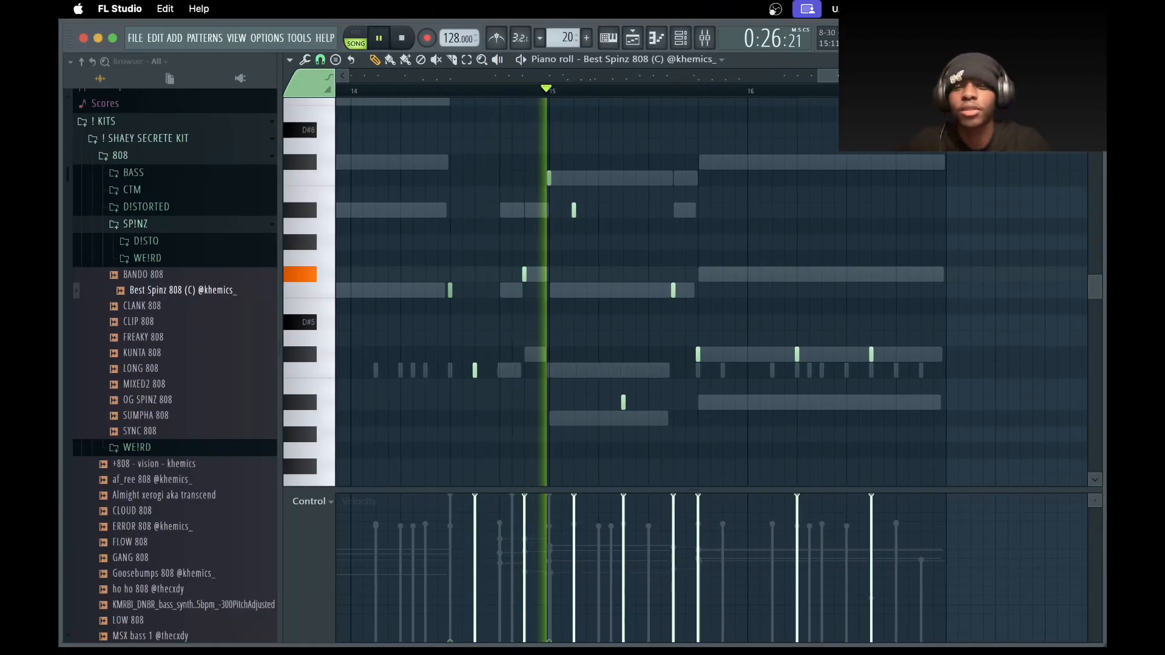
Examine the Best Spinz 808 notes in the piano roll and Pattern 20's placement in the playlist during playback
{"action": "scroll", "coordinate": [677, 291], "scroll_direction": "down", "scroll_amount": 3}
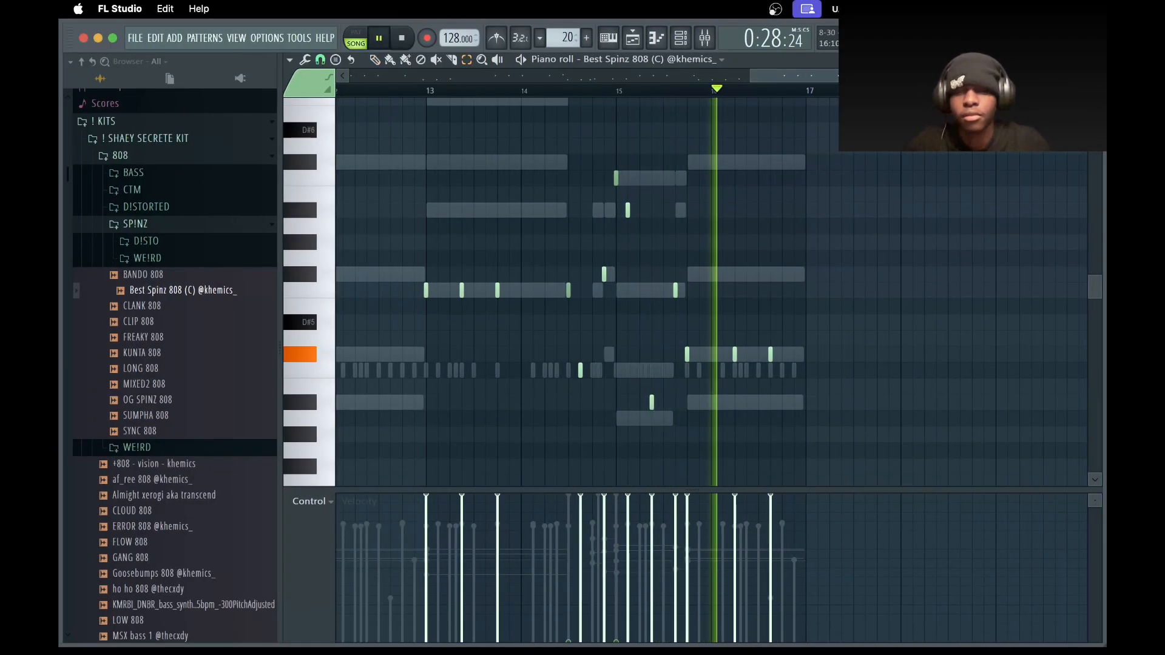
{"action": "scroll", "coordinate": [898, 291], "scroll_direction": "down", "scroll_amount": 3}
{"action": "scroll", "coordinate": [887, 291], "scroll_direction": "left", "scroll_amount": 8}
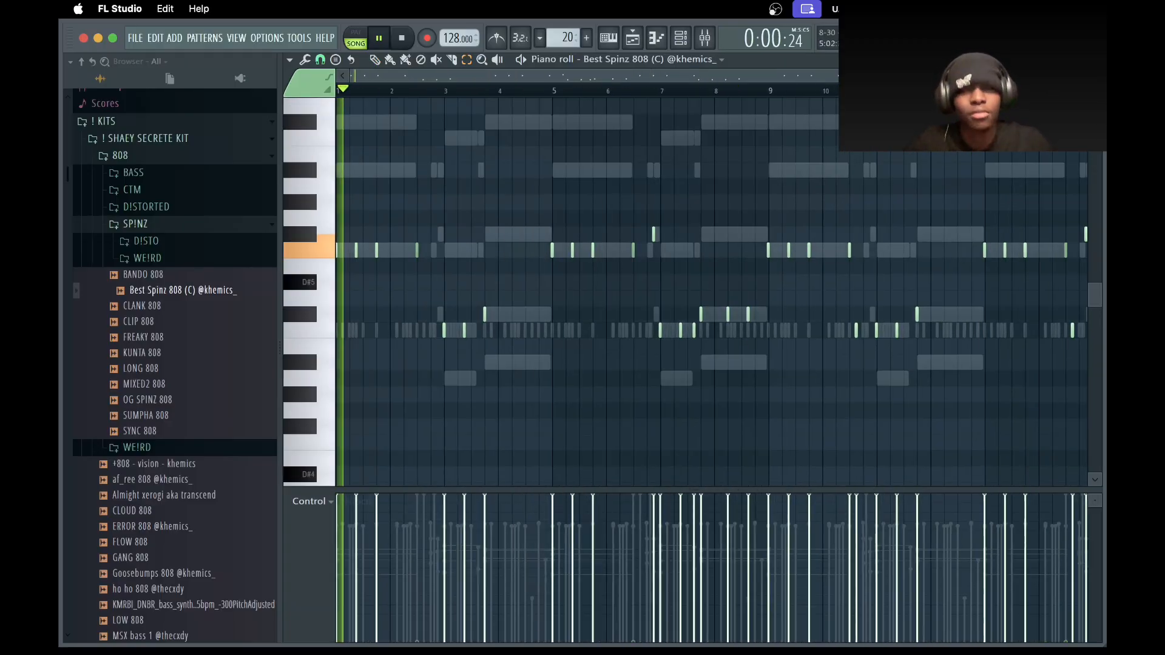
{"action": "scroll", "coordinate": [716, 291], "scroll_direction": "up", "scroll_amount": 2}
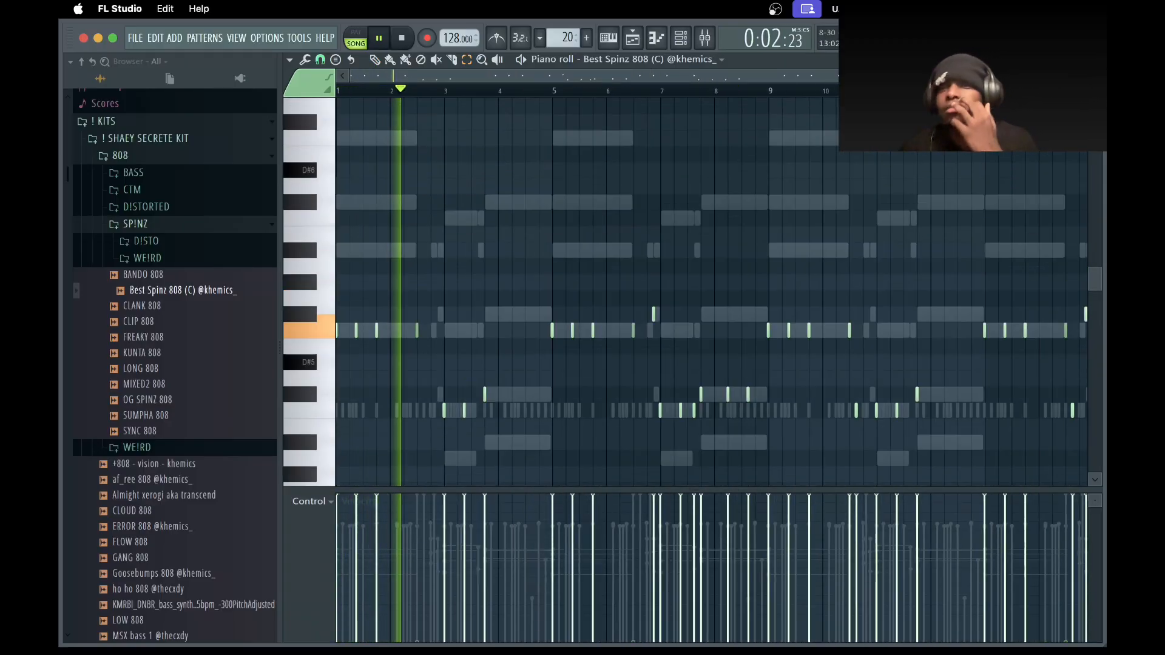
{"action": "key", "text": "Escape"}
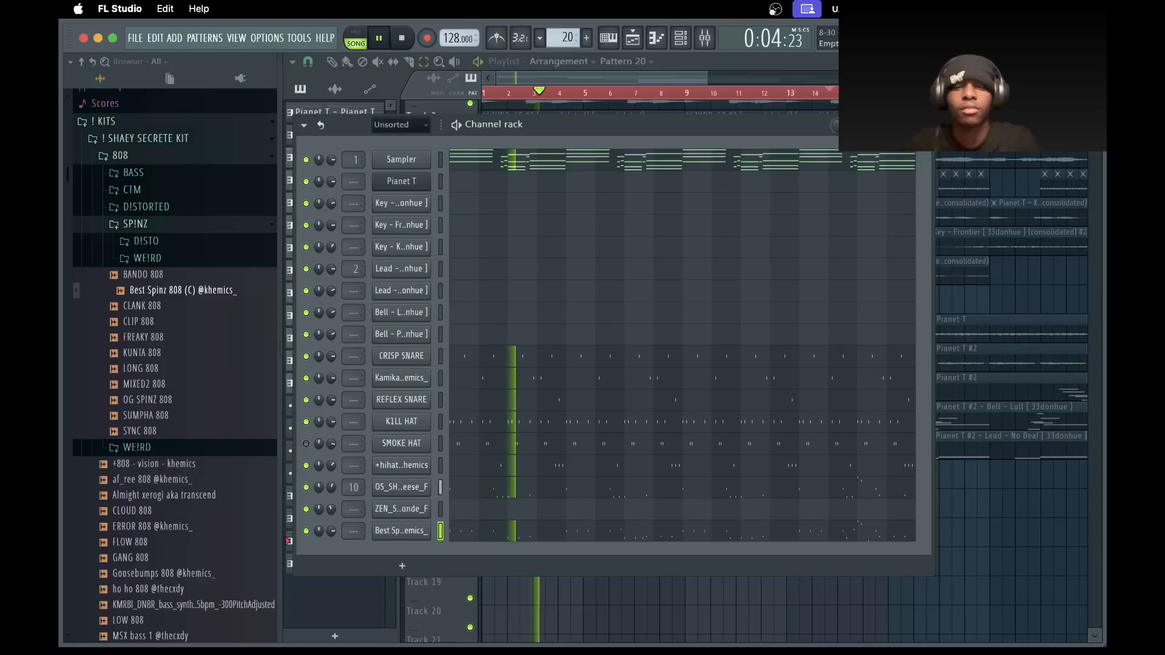
{"action": "key", "text": "F6"}
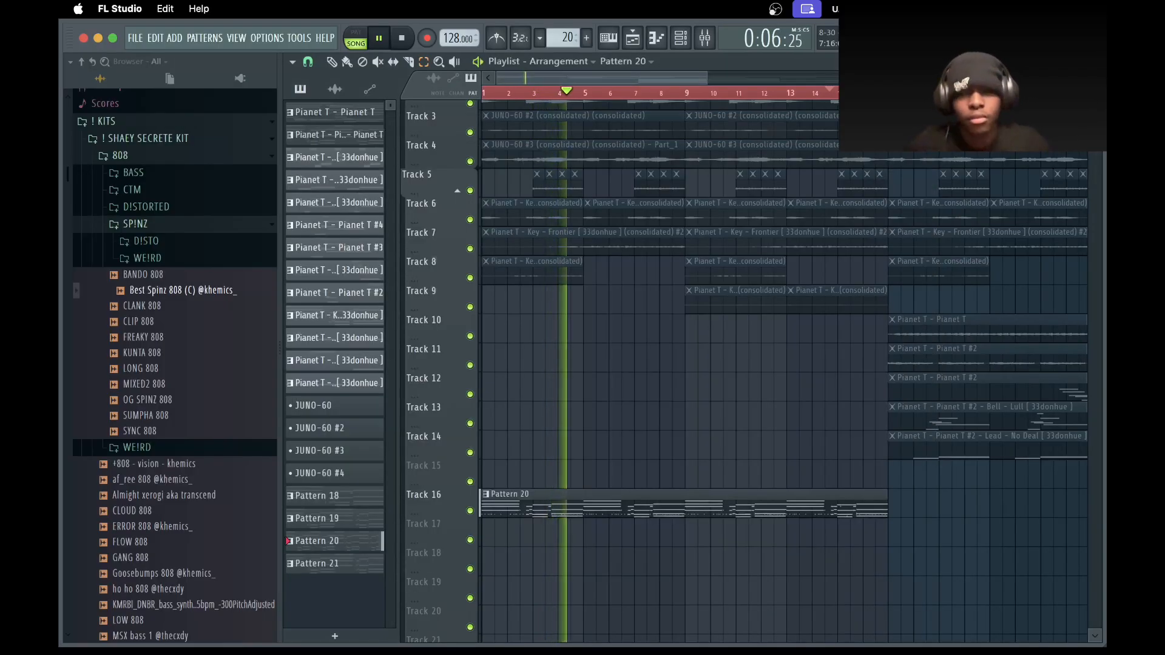
{"action": "scroll", "coordinate": [783, 370], "scroll_direction": "down", "scroll_amount": 2}
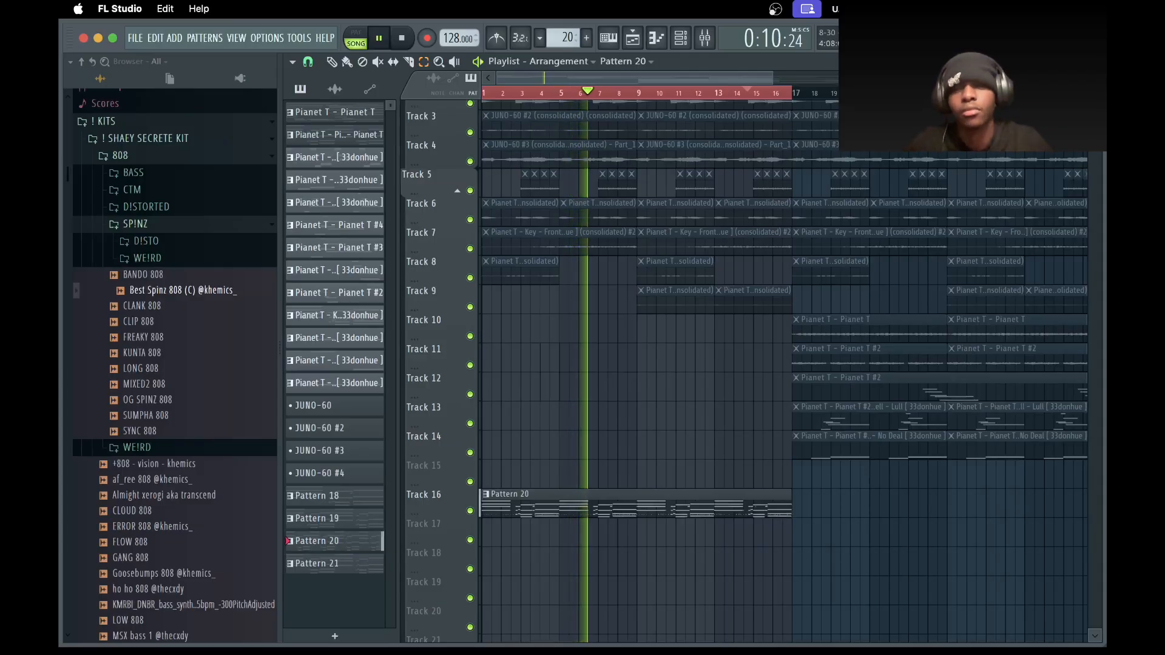
{"action": "scroll", "coordinate": [782, 370], "scroll_direction": "down", "scroll_amount": 1}
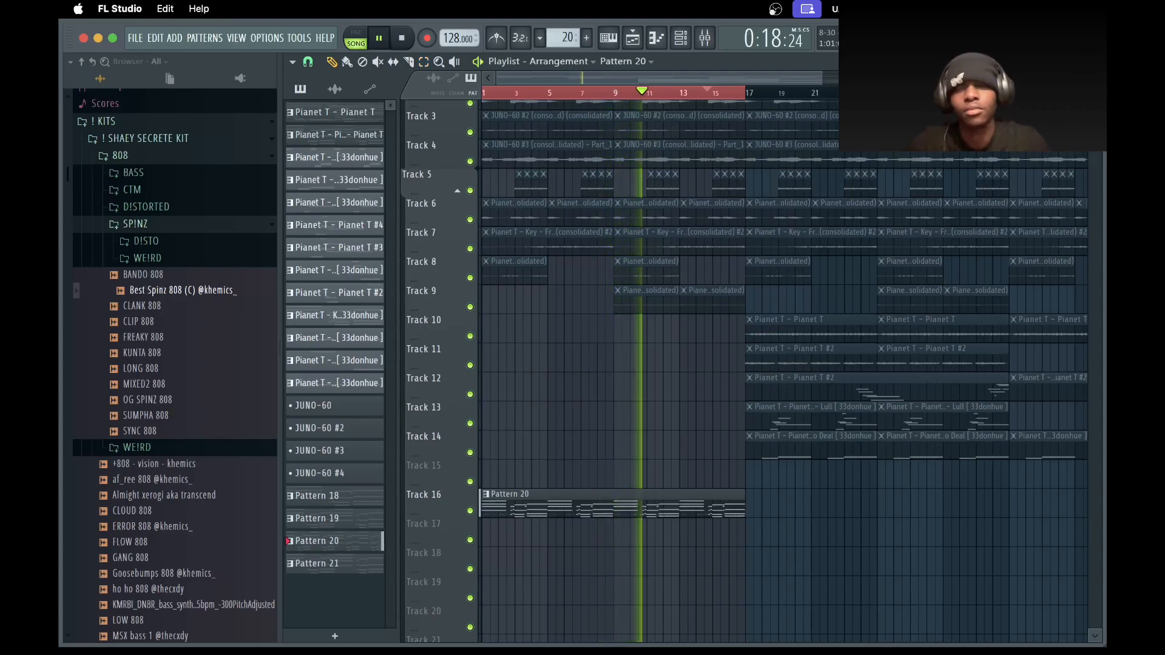
{"action": "key", "text": "F6"}
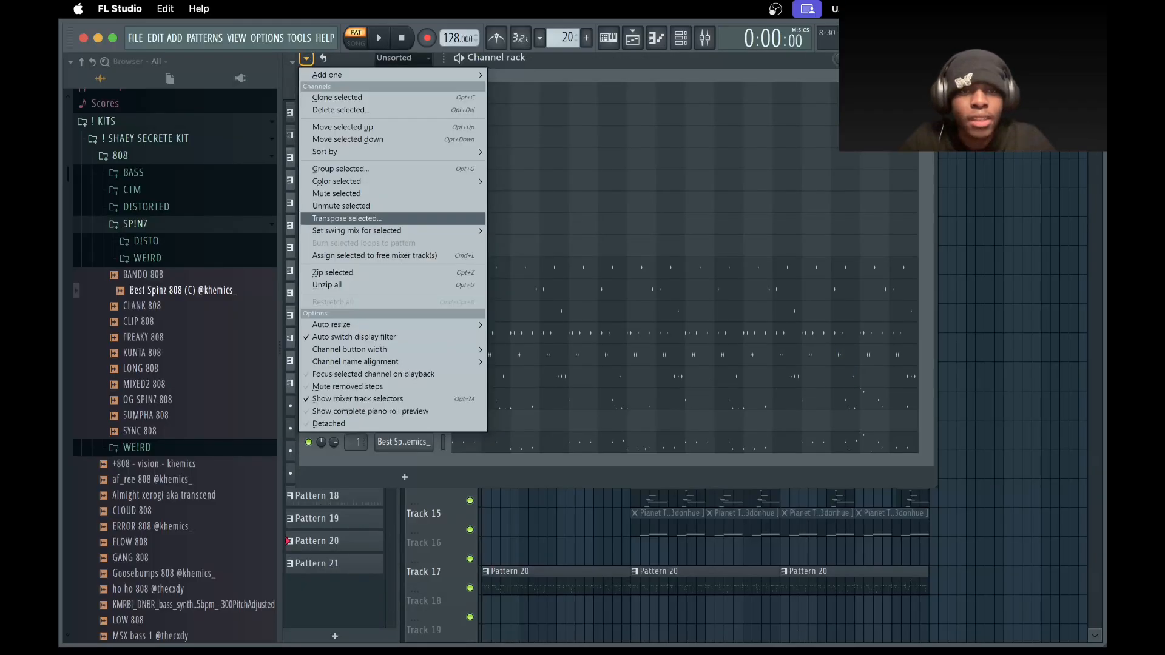
{"action": "key", "text": "Escape"}
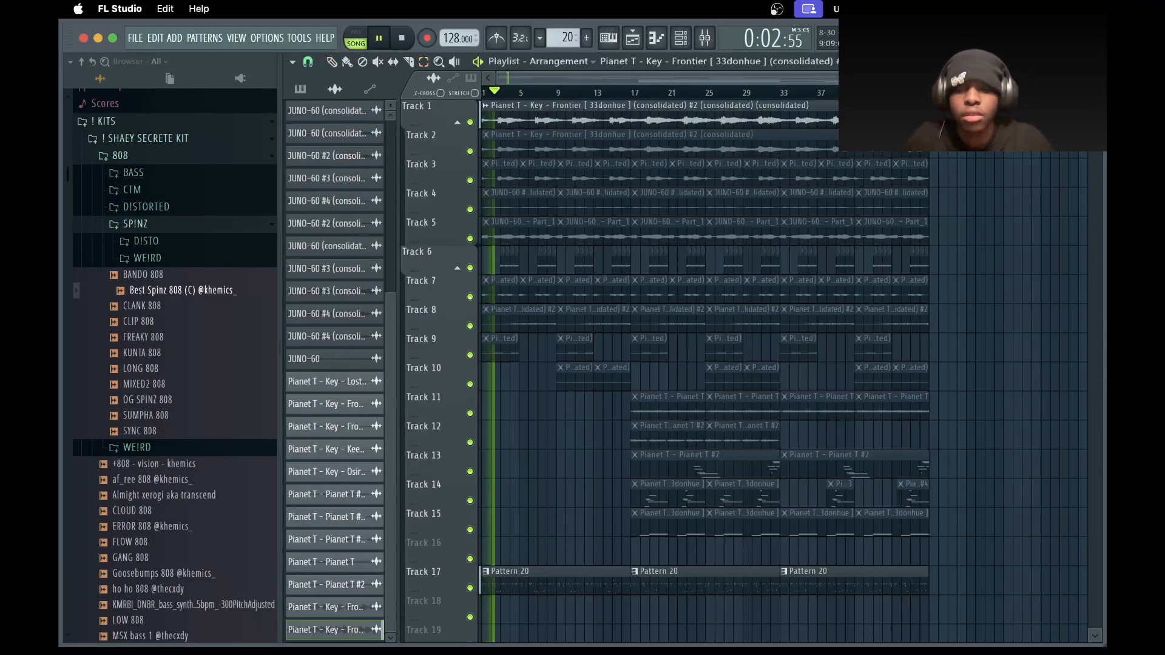
Inspect the channel settings of the consolidated Key - Frontier clip on Track 1, close them and return to Pattern 20
{"action": "double_click", "coordinate": [649, 119]}
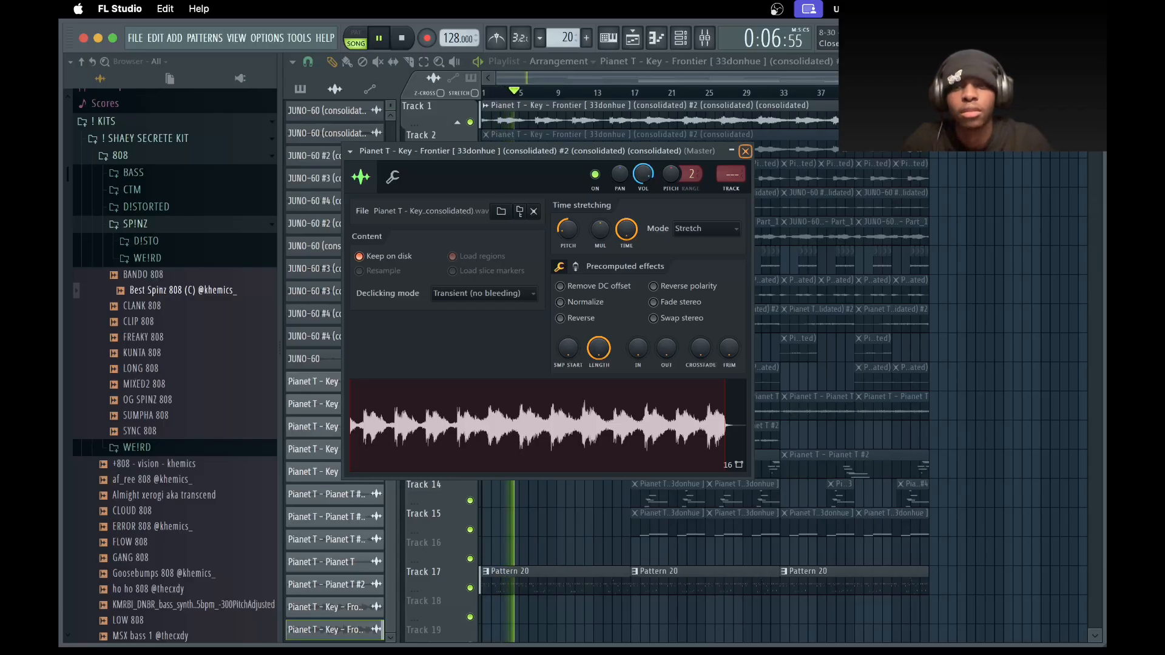
{"action": "left_click", "coordinate": [745, 151]}
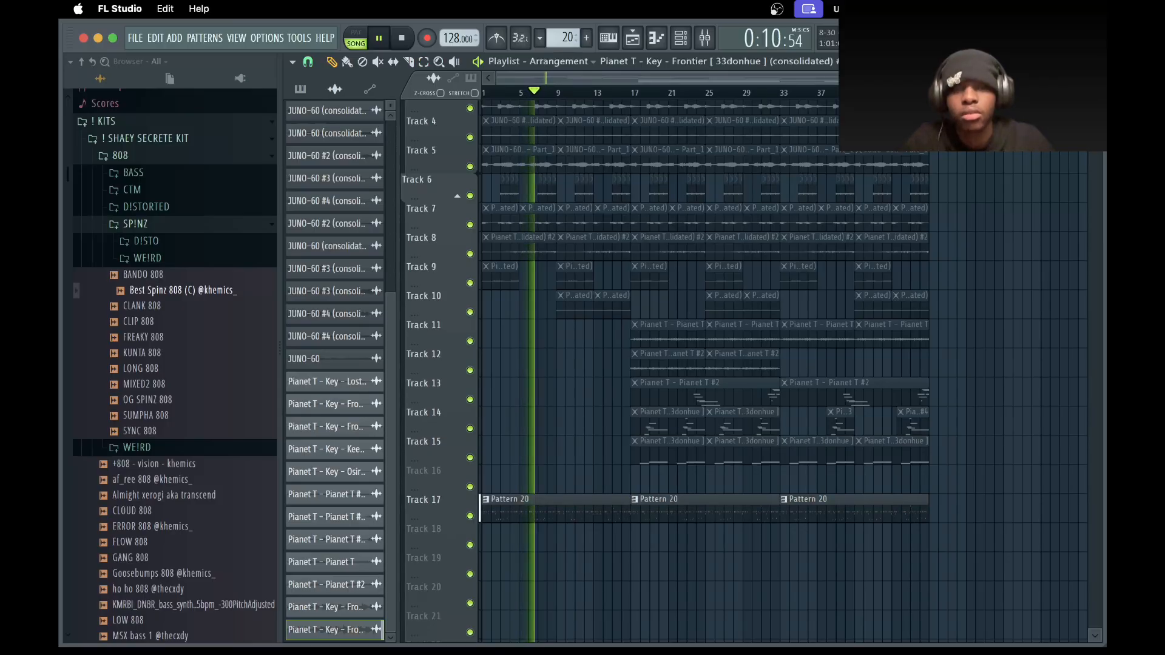
{"action": "left_click", "coordinate": [681, 37]}
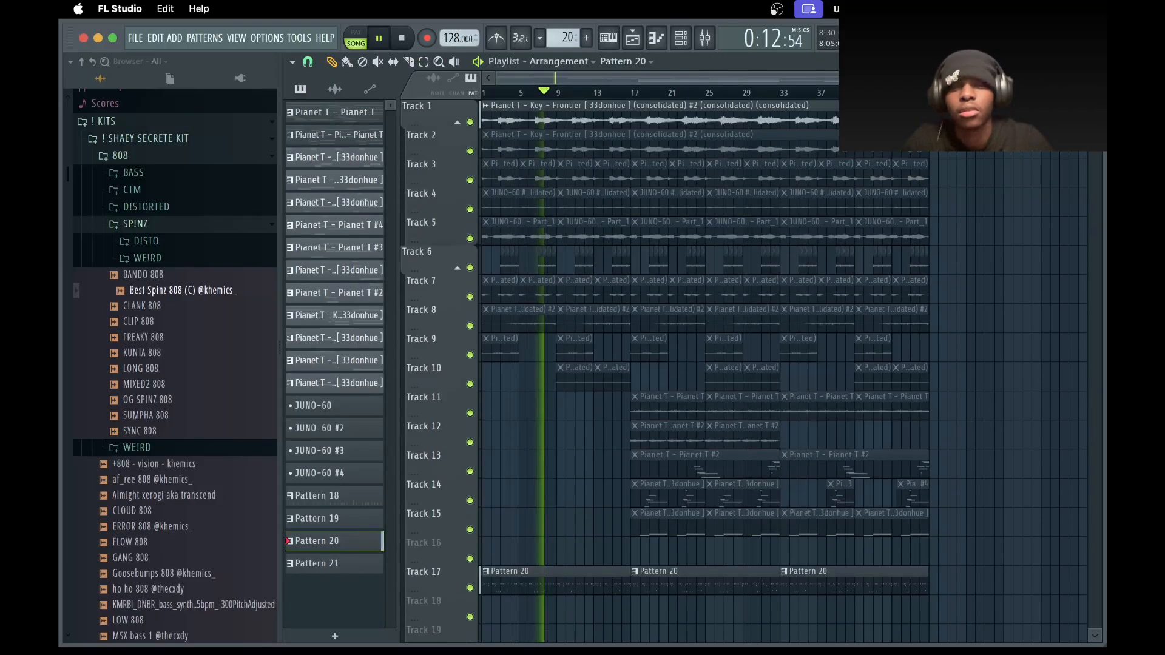
{"action": "scroll", "coordinate": [707, 371], "scroll_direction": "up", "scroll_amount": 3}
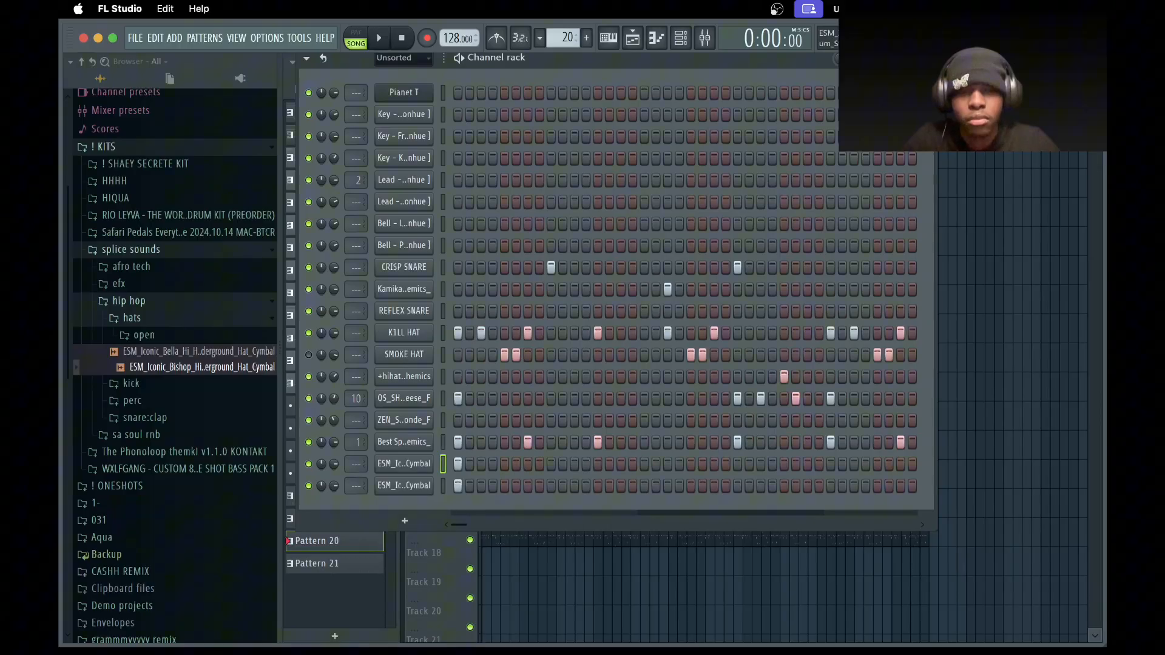
Fill every second step of the ESM Iconic Bella hi-hat channel in Pattern 20 and start playback
{"action": "right_click", "coordinate": [431, 462]}
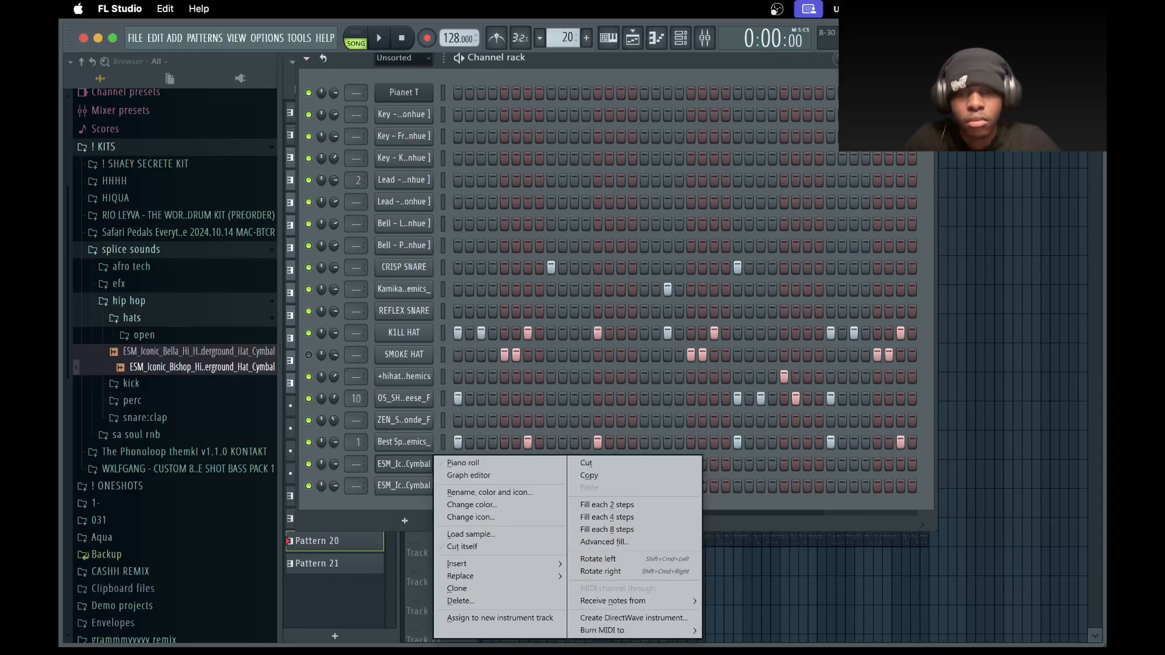
{"action": "left_click", "coordinate": [607, 505]}
{"action": "key", "text": "space"}
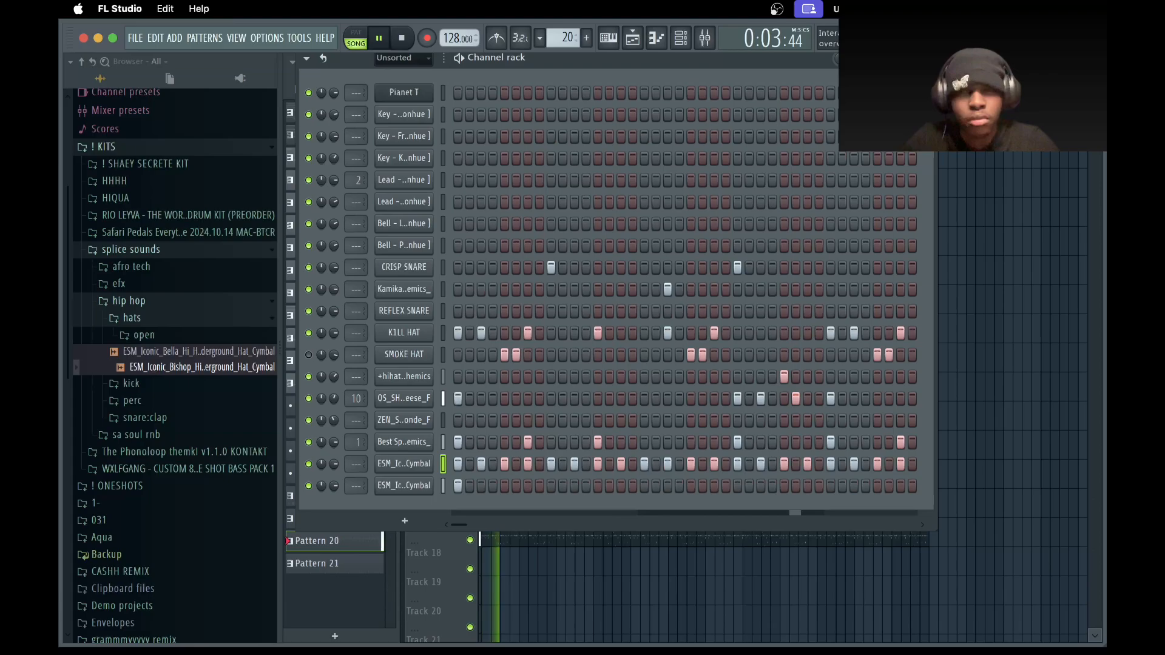
Inspect the sampler settings of the ESM Iconic Bella and Bishop hi-hat channels and close both windows
{"action": "left_click", "coordinate": [405, 464]}
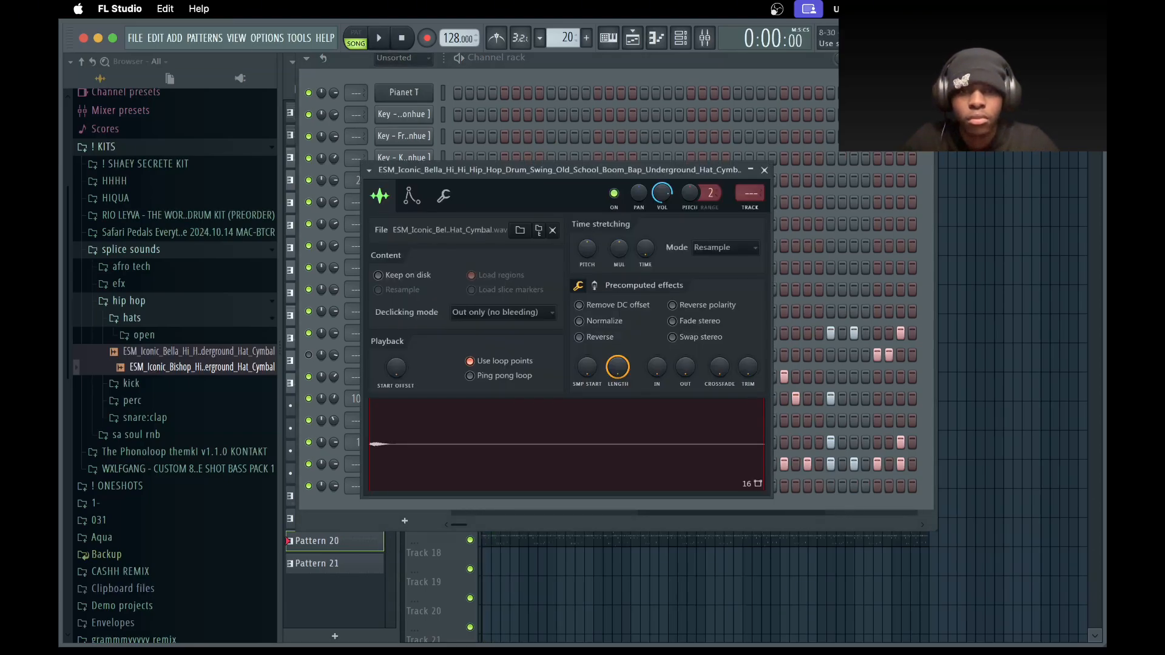
{"action": "left_click", "coordinate": [764, 171]}
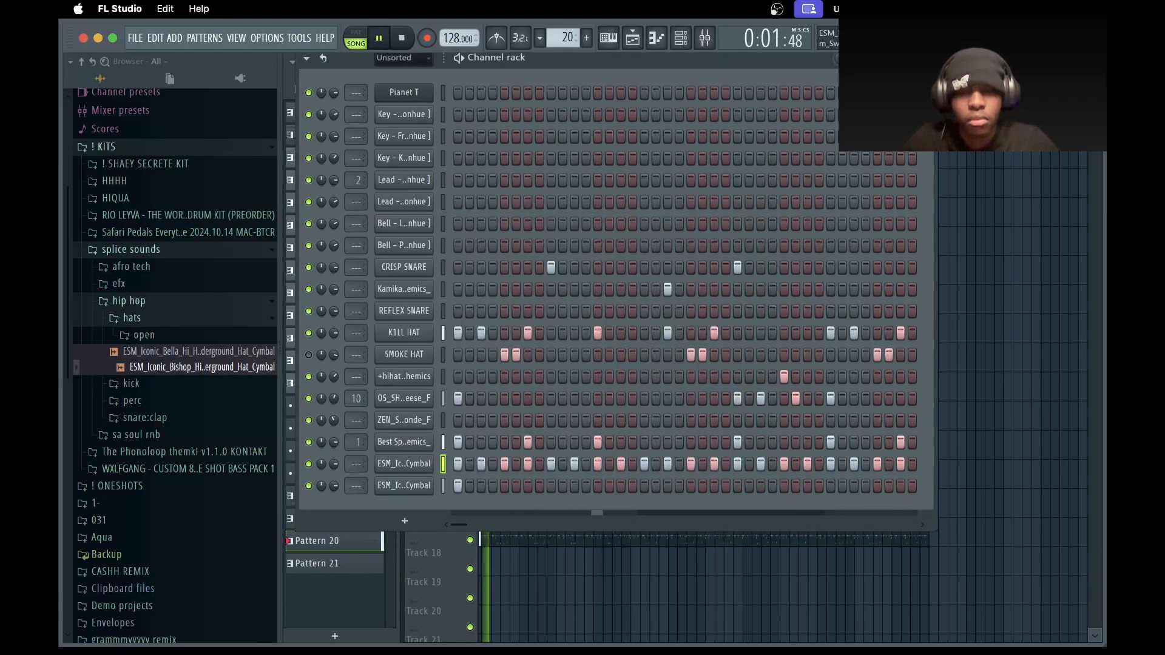
{"action": "left_click", "coordinate": [404, 486]}
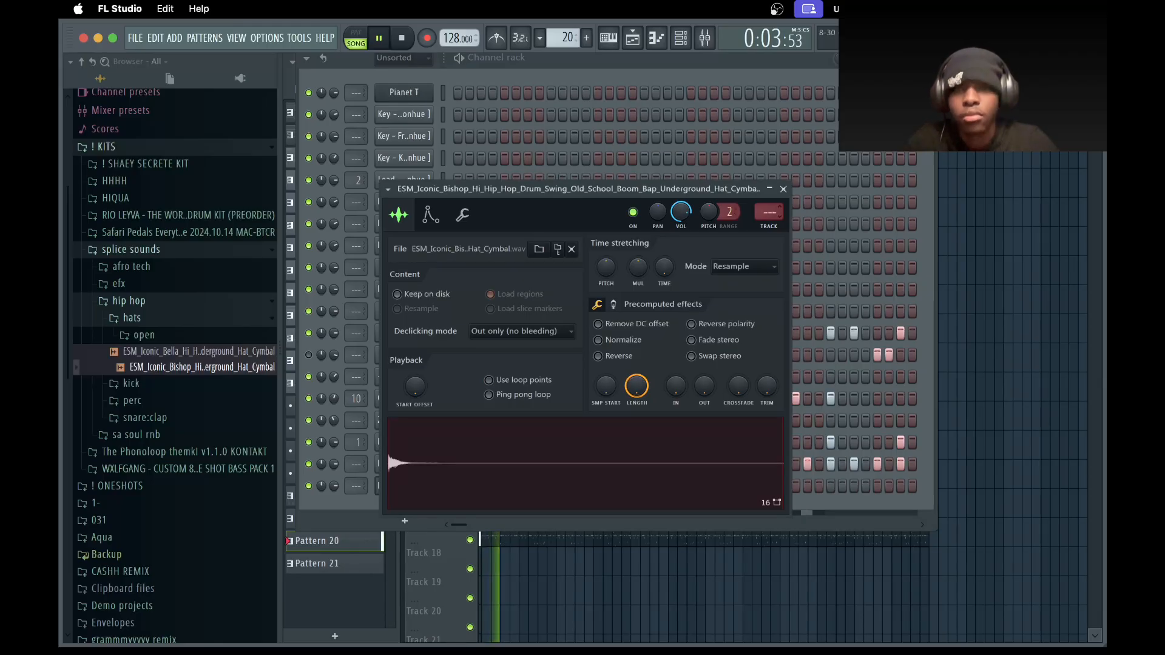
{"action": "left_click", "coordinate": [783, 189]}
Repeat the ESM Iconic Bishop hi-hat hit every two bars in its piano roll and close the editor
{"action": "left_click", "coordinate": [904, 59]}
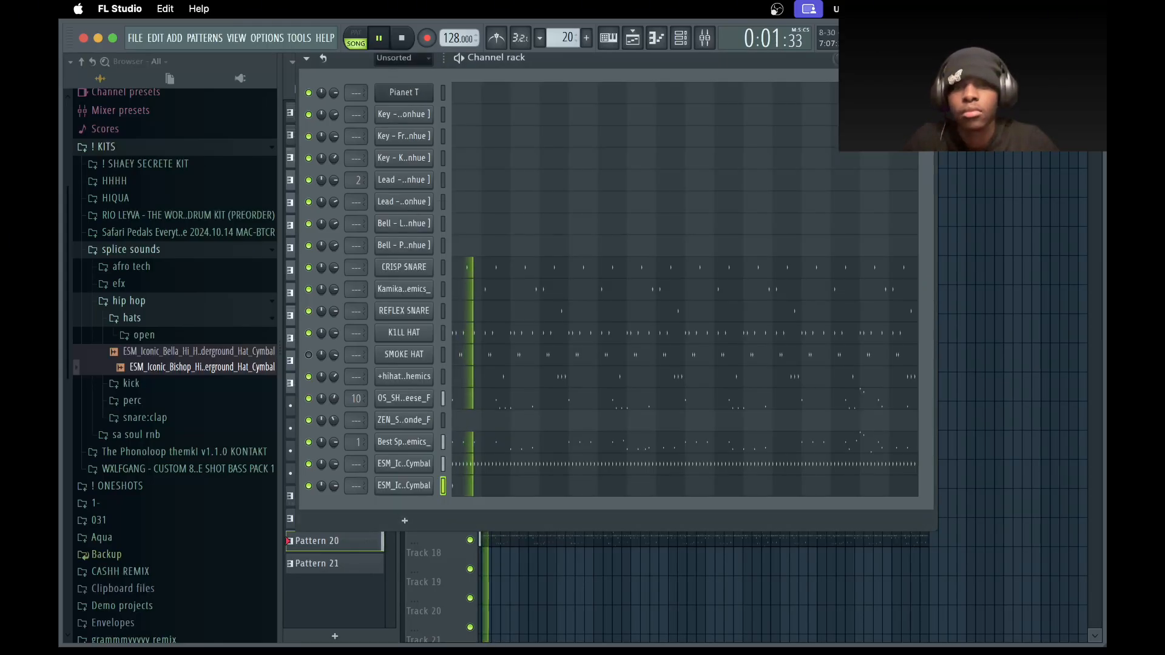
{"action": "left_click", "coordinate": [686, 486]}
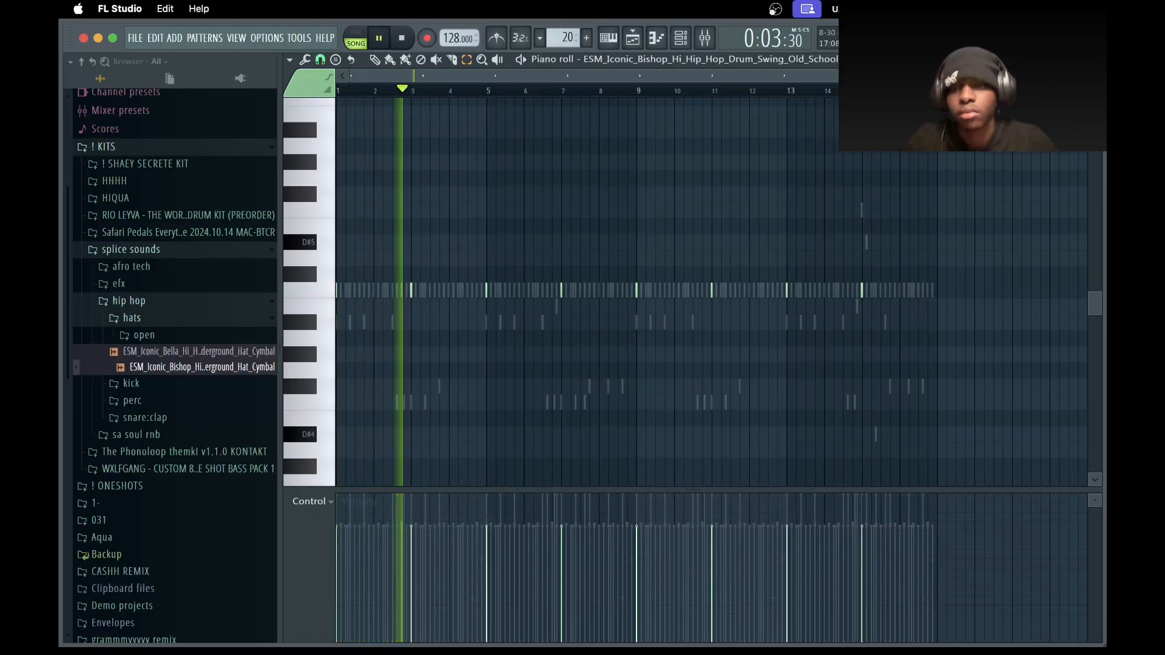
{"action": "key", "text": "Escape"}
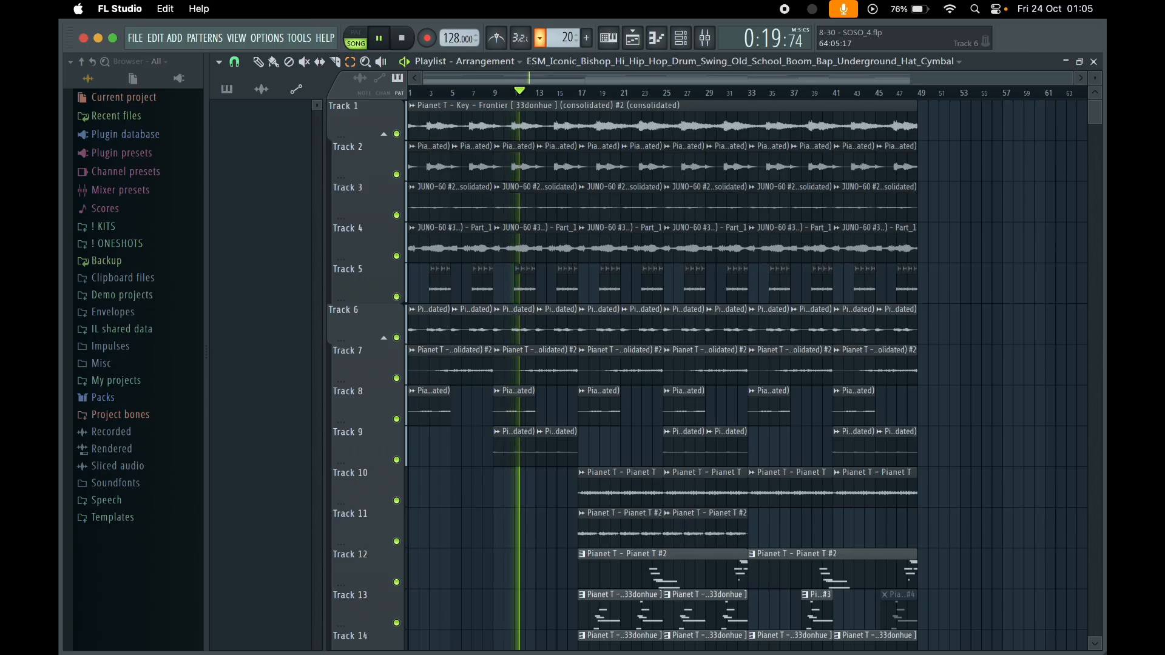
Examine the finished arrangement in the playlist from the melody layers on Track 1 to the drums on Track 24
{"action": "scroll", "coordinate": [1079, 361], "scroll_direction": "down", "scroll_amount": 13}
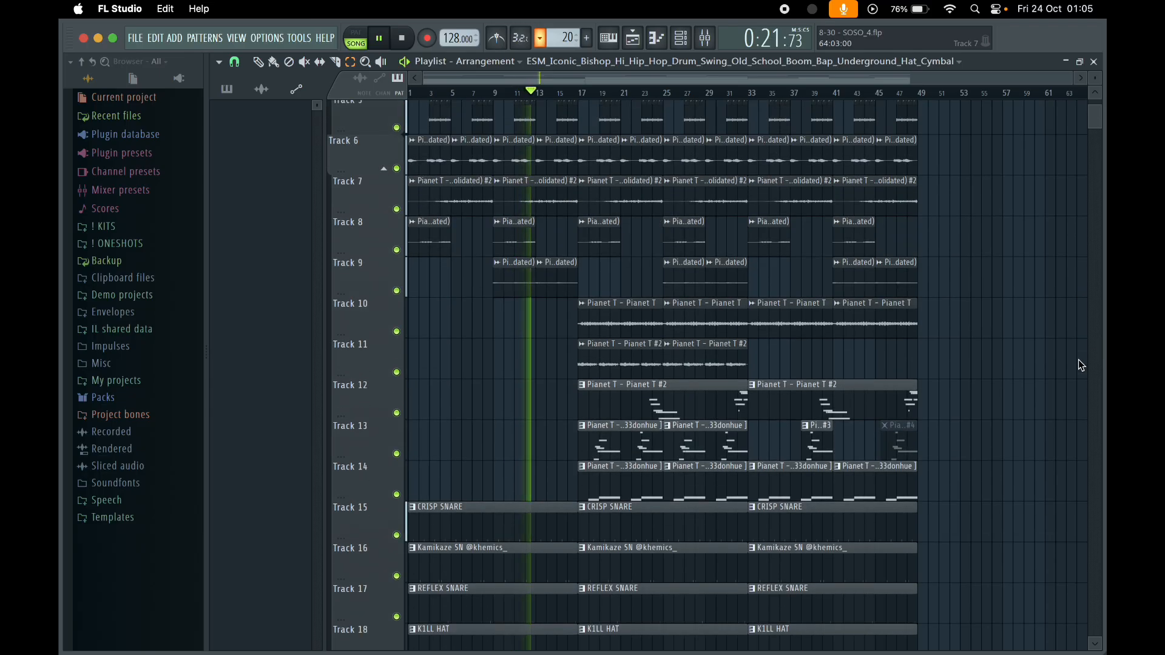
{"action": "scroll", "coordinate": [1078, 364], "scroll_direction": "down", "scroll_amount": 2}
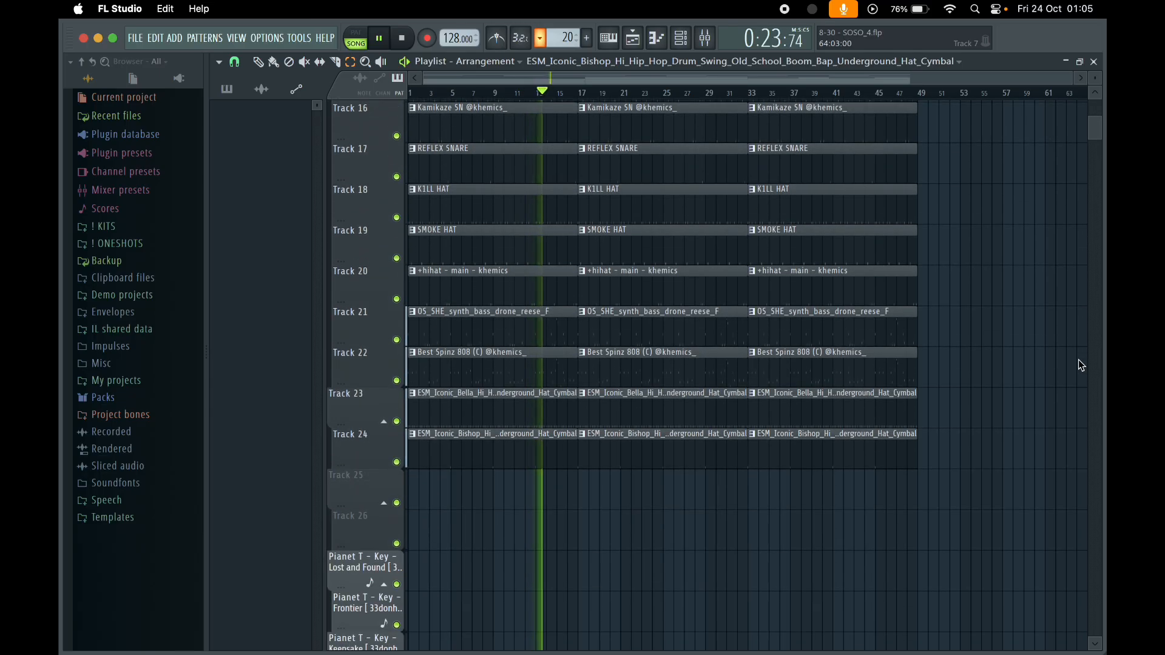
{"action": "scroll", "coordinate": [1079, 364], "scroll_direction": "up", "scroll_amount": 9}
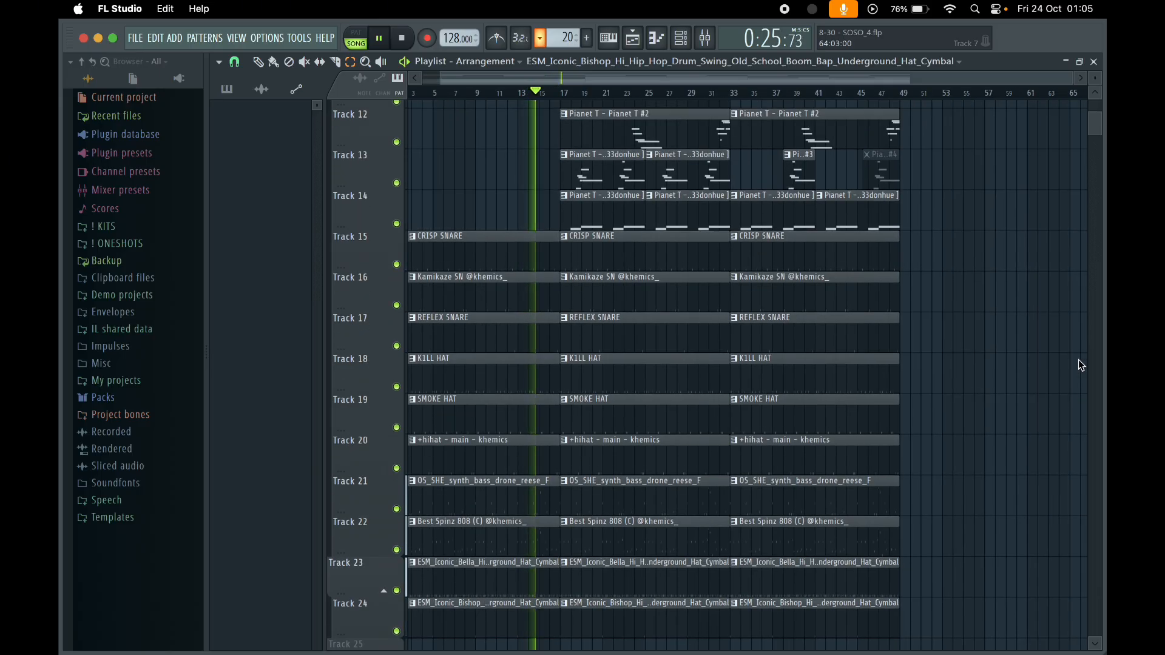
{"action": "scroll", "coordinate": [1079, 359], "scroll_direction": "up", "scroll_amount": 5}
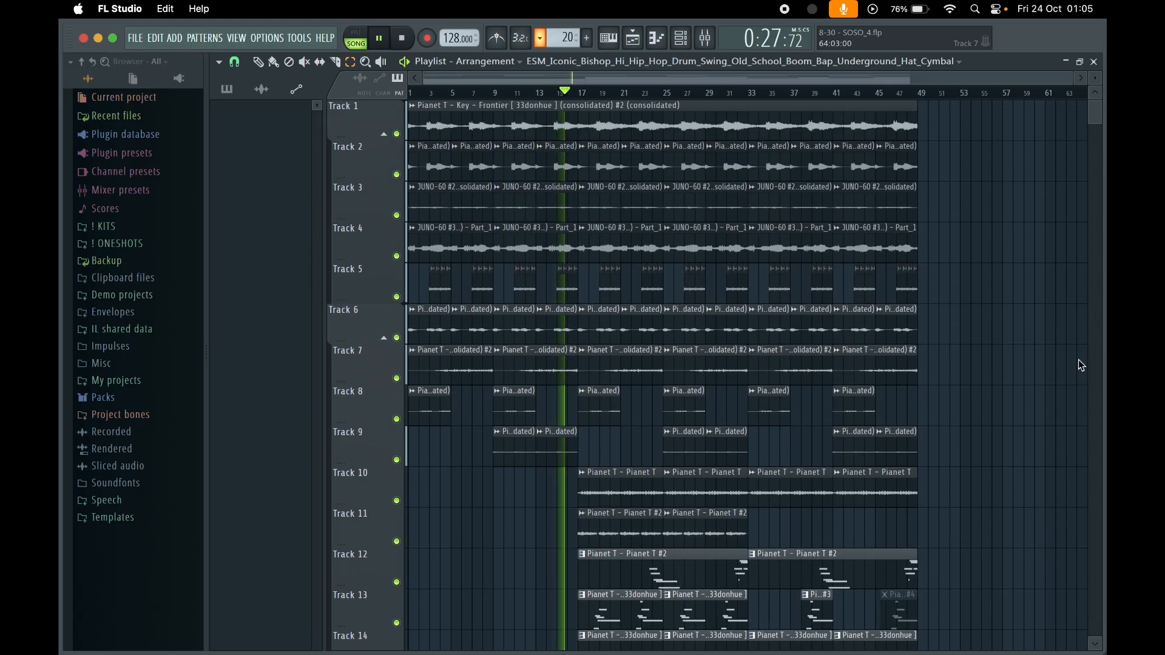